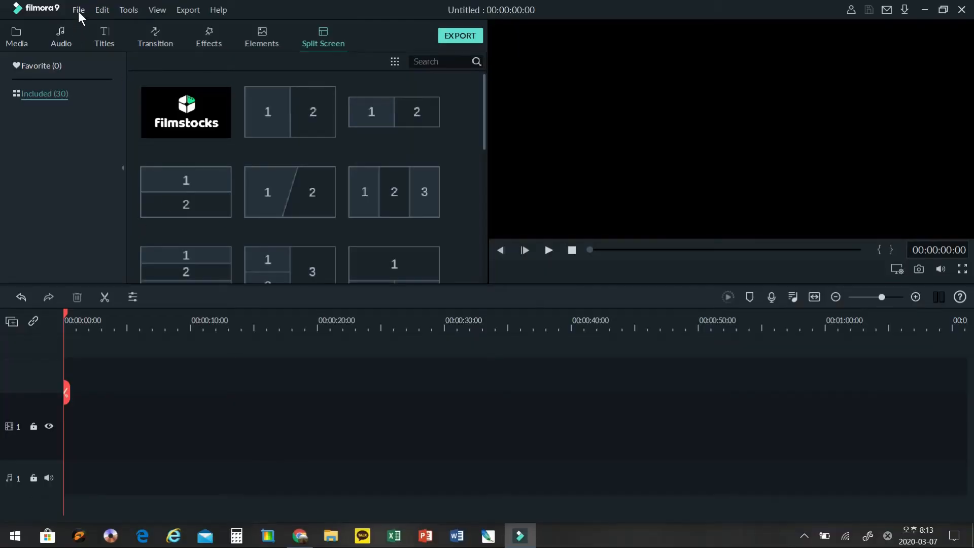
Step: Create a new project with the 16:9 (Widescreen) aspect ratio
left_click(78, 11)
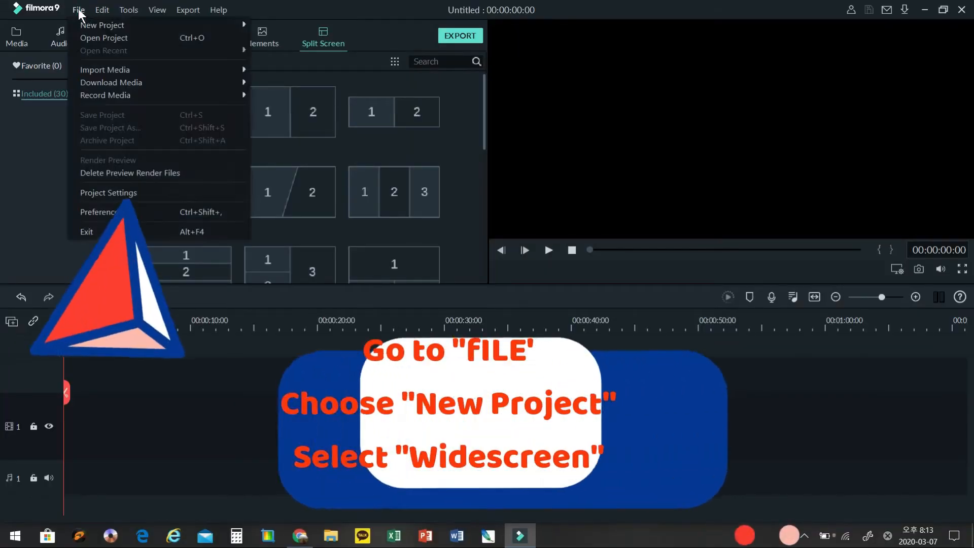
mouse_move(79, 22)
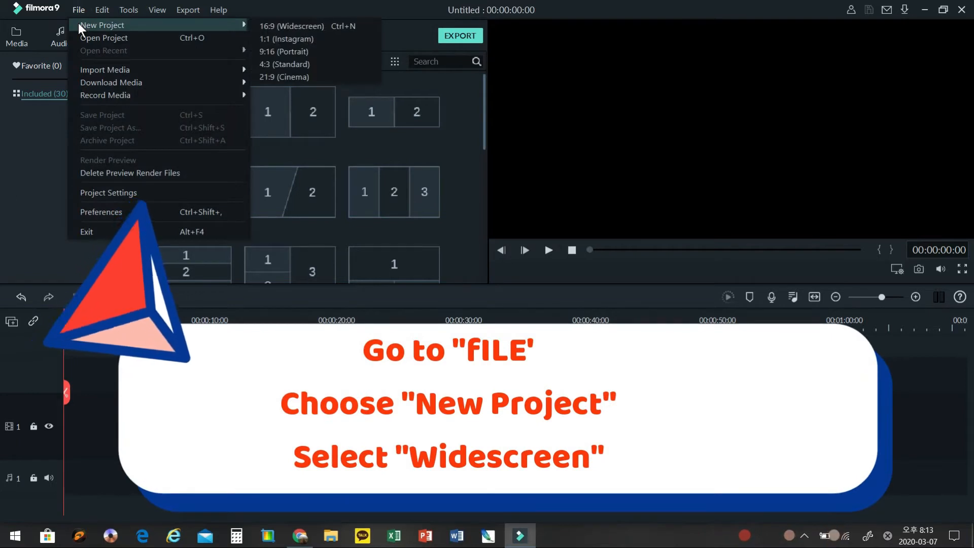
left_click(291, 28)
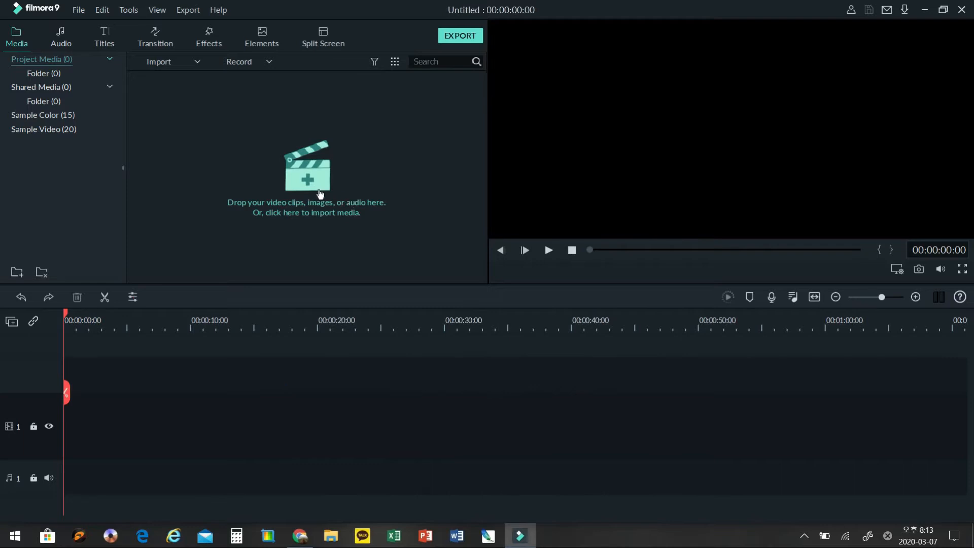
left_click(74, 11)
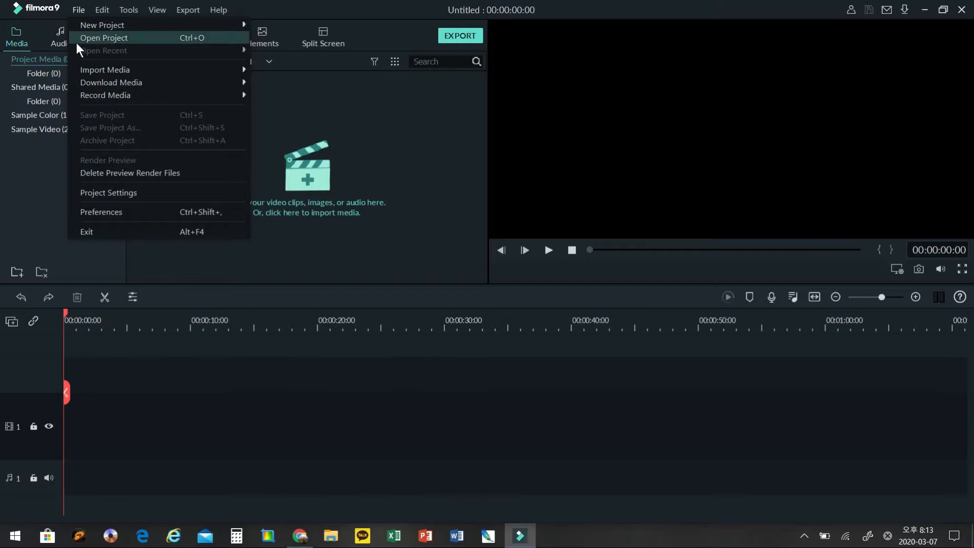
mouse_move(77, 74)
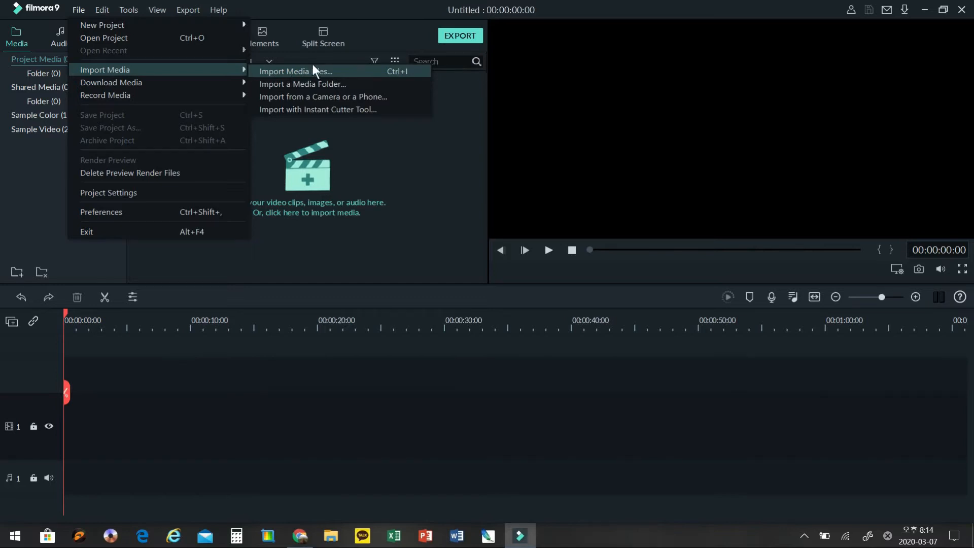
left_click(257, 252)
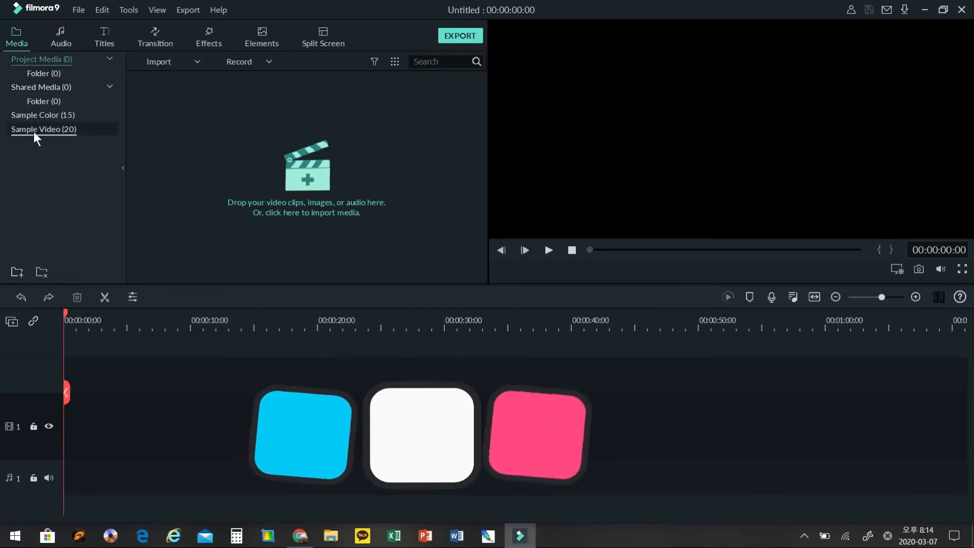
Step: Browse the sample videos and preview the Travel 01 and Countdown 3 clips
left_click(59, 129)
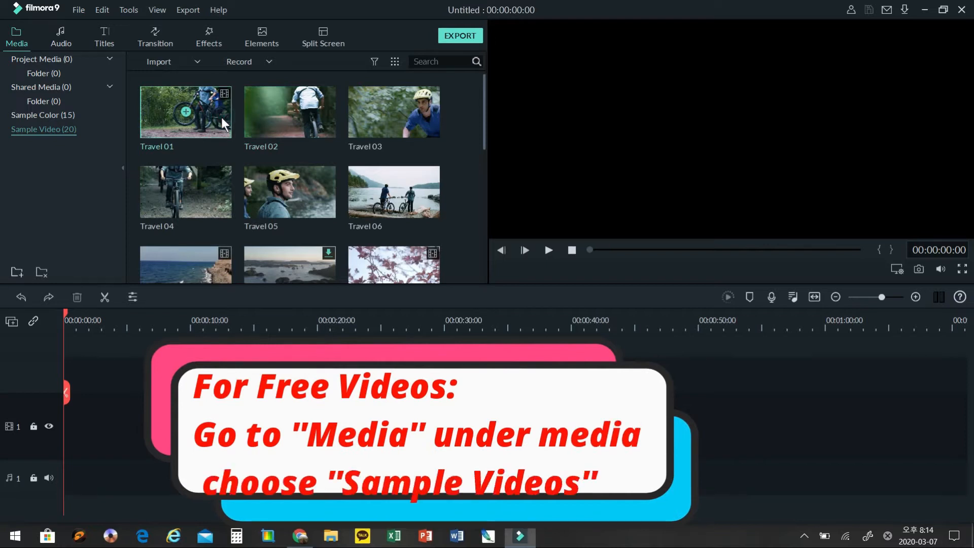
double_click(222, 117)
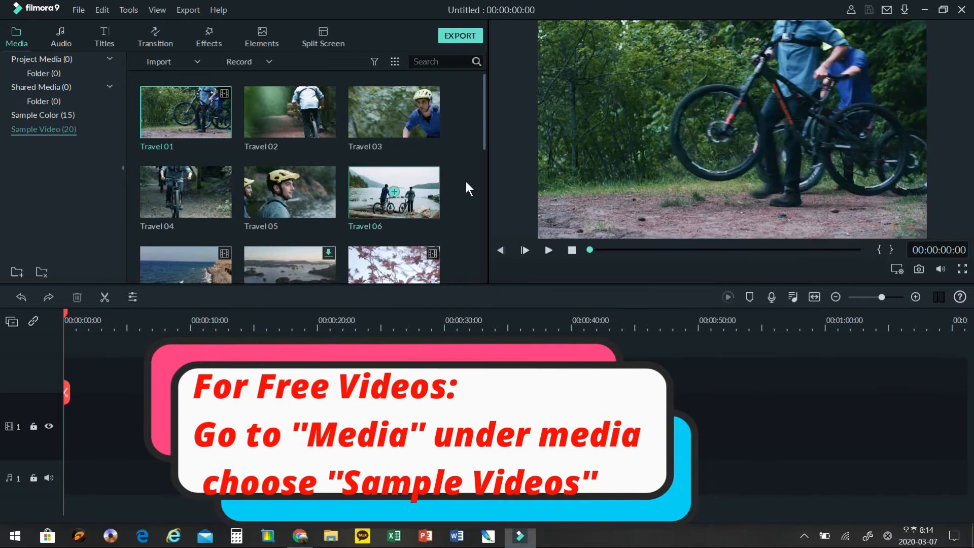
scroll(343, 185, "down", 4)
left_click(327, 230)
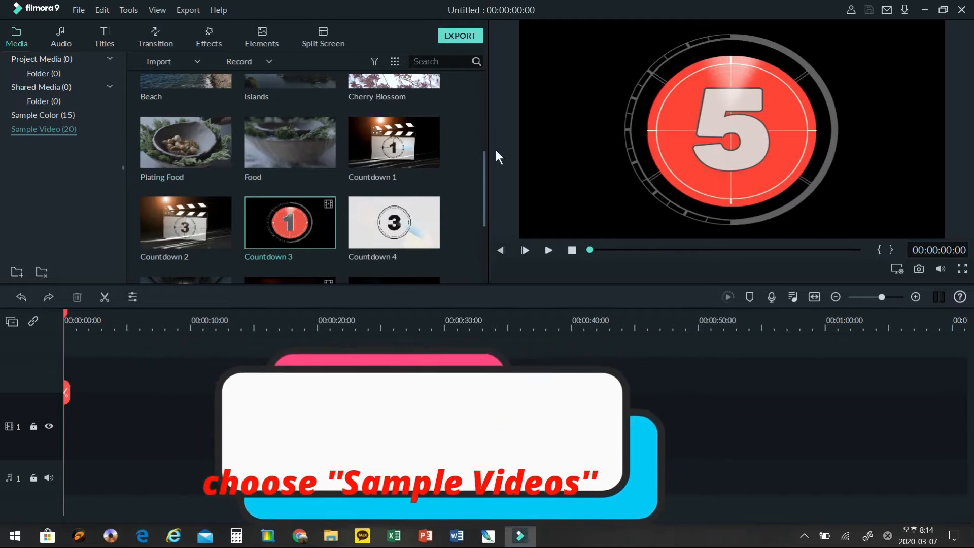
Step: Add the Opener 11 title at the start of video track 1 and return the playhead to the beginning
left_click(107, 44)
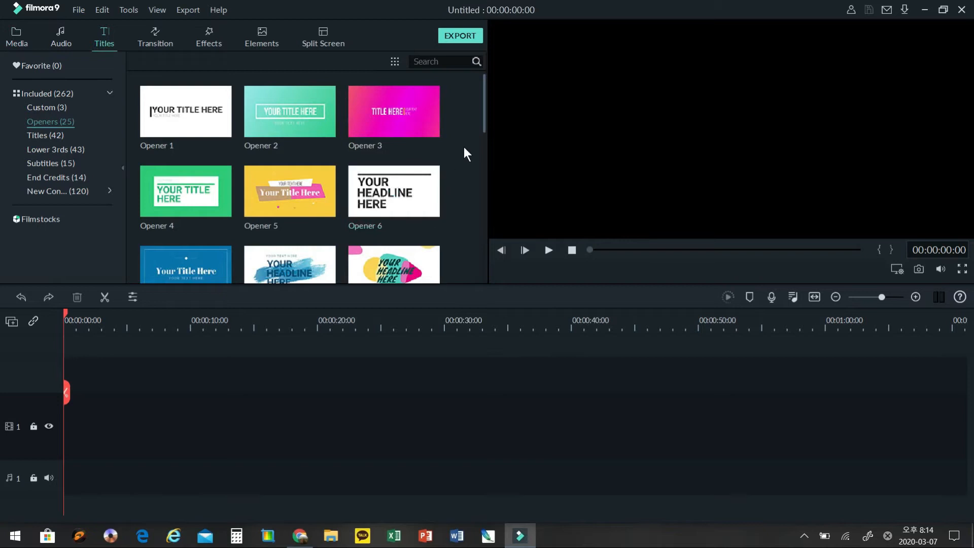
scroll(464, 152, "down", 3)
scroll(467, 153, "up", 3)
scroll(474, 162, "down", 3)
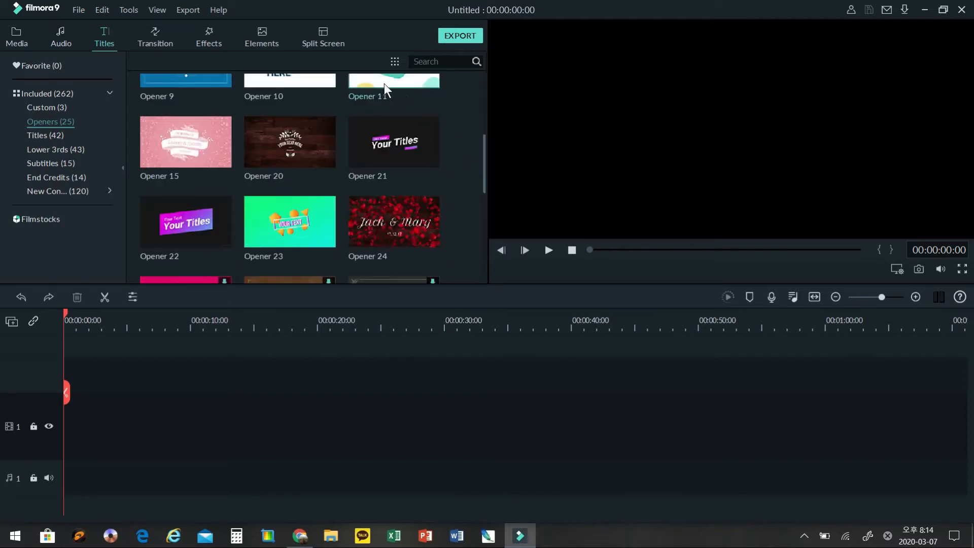
left_click(400, 80)
left_click_drag(483, 157, 483, 130)
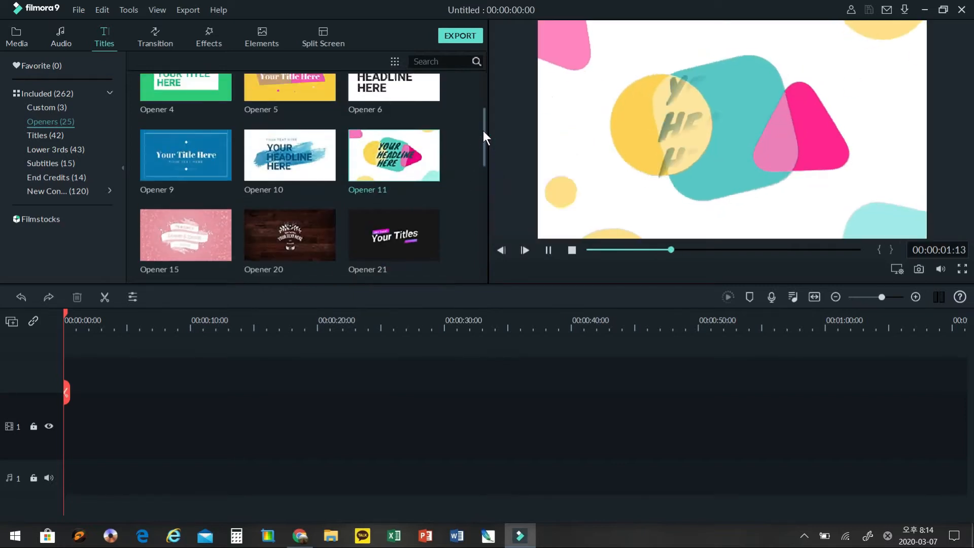
left_click(395, 154)
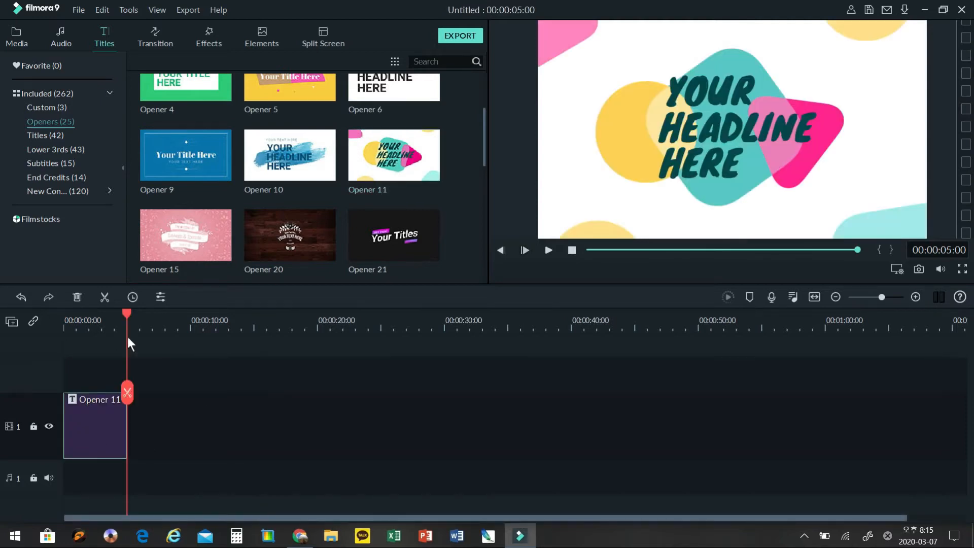
left_click_drag(127, 310, 42, 307)
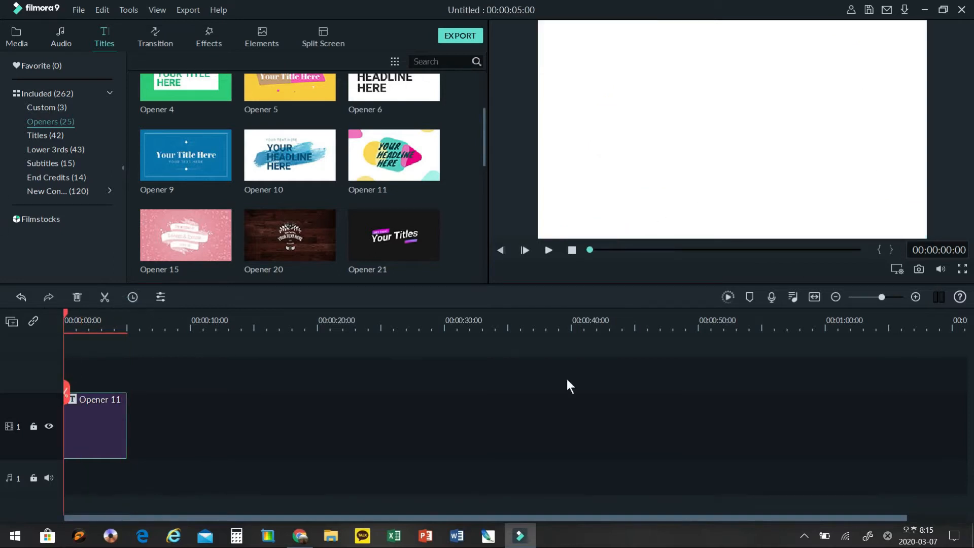
Step: Delete the HERE, HEADLINE and YOUR text boxes from the Opener 11 title using advanced text editing
double_click(82, 424)
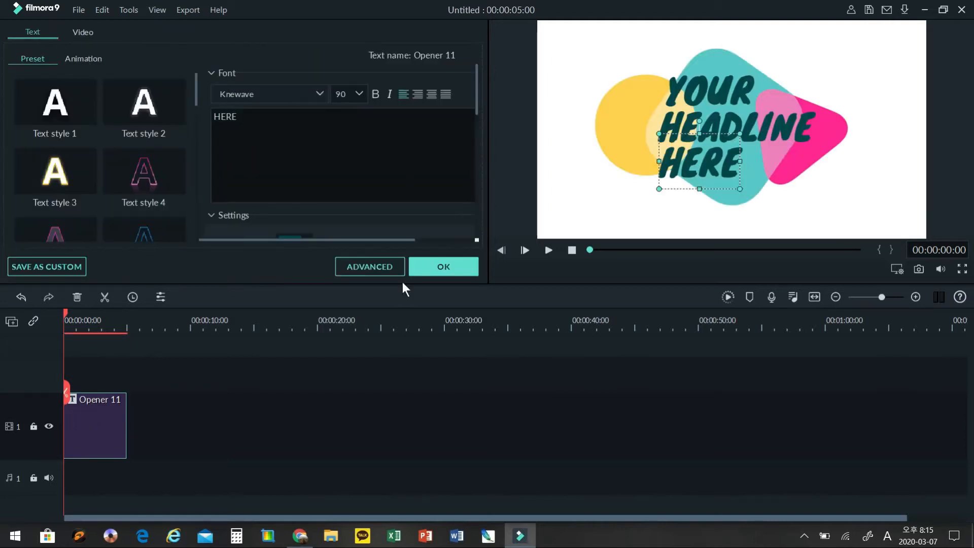
left_click(376, 271)
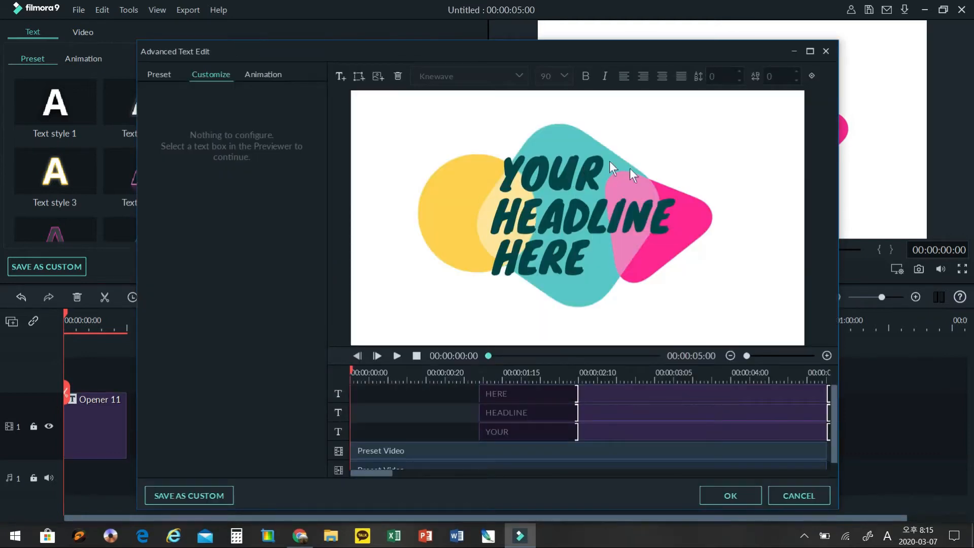
left_click(580, 199)
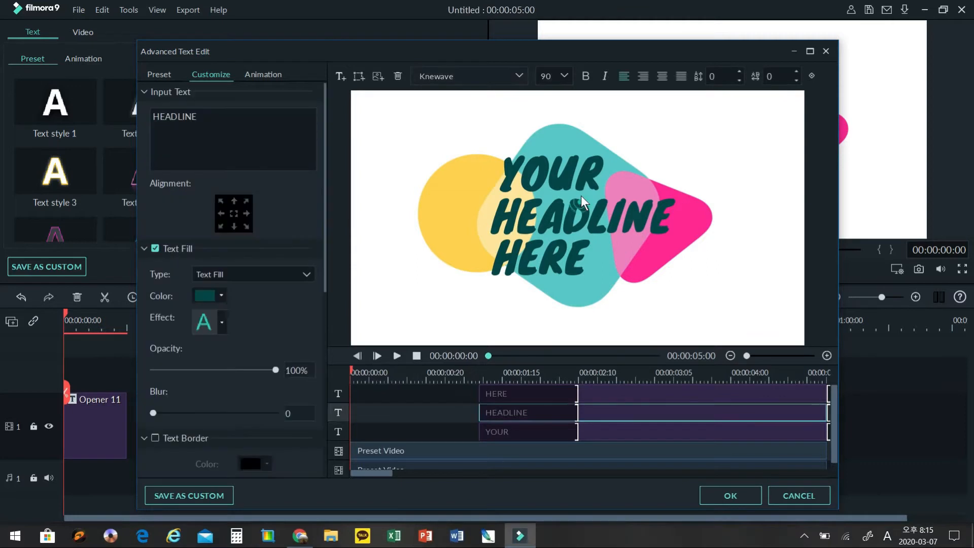
left_click(561, 167)
left_click(554, 266)
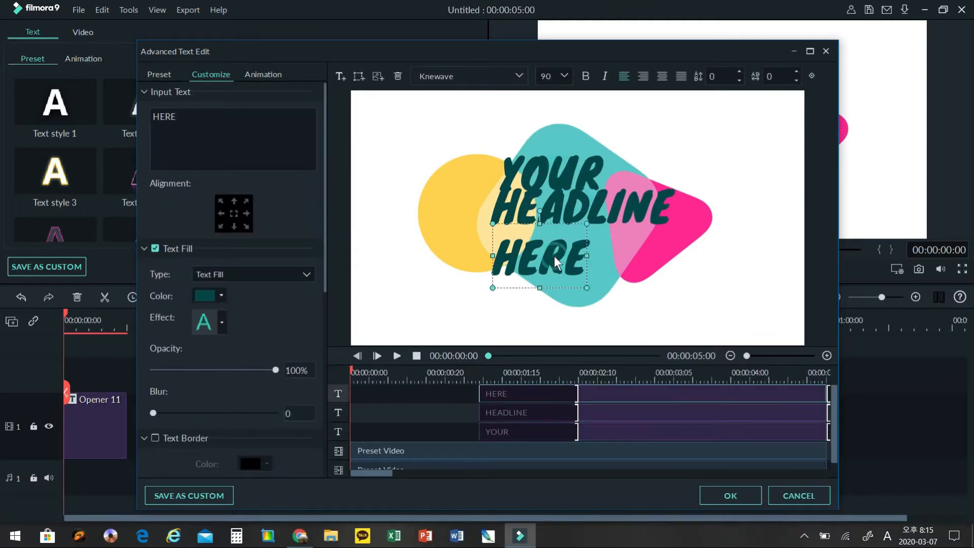
left_click(398, 76)
left_click(541, 207)
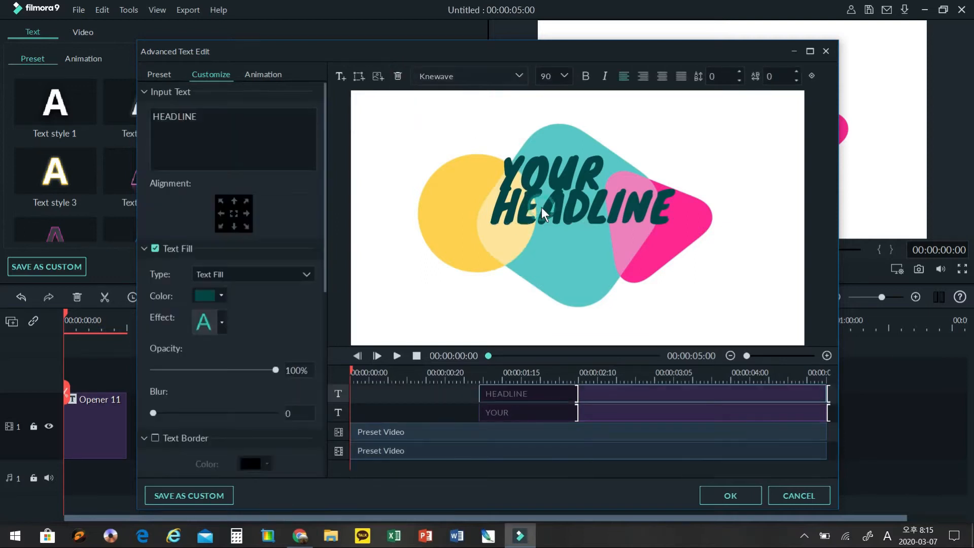
left_click(398, 76)
left_click(552, 179)
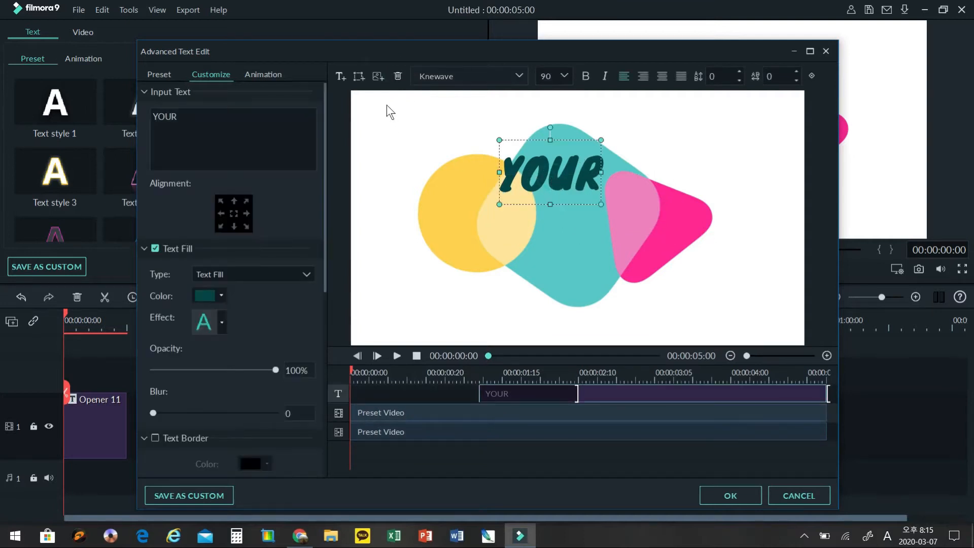
left_click(398, 76)
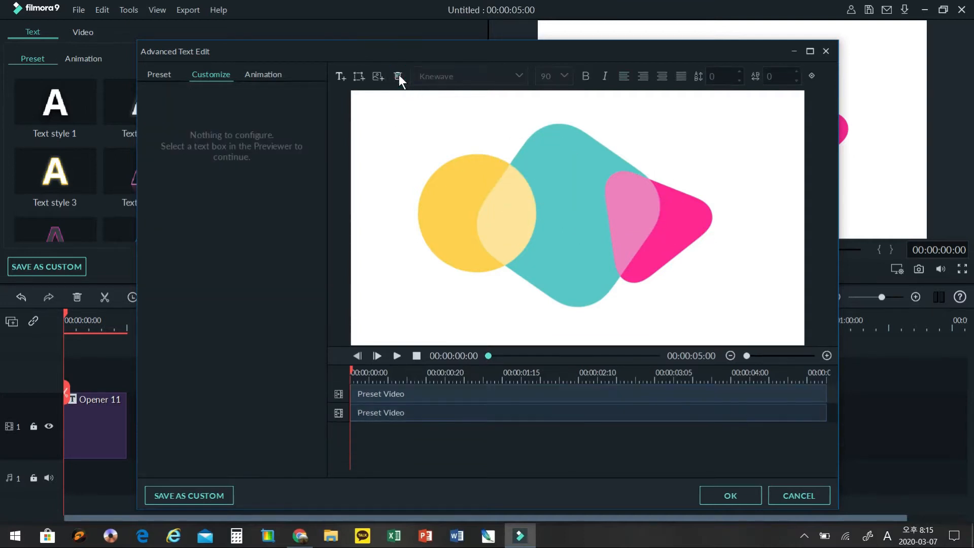
Step: Add a new text box to the title and select its placeholder text for replacement
left_click(341, 75)
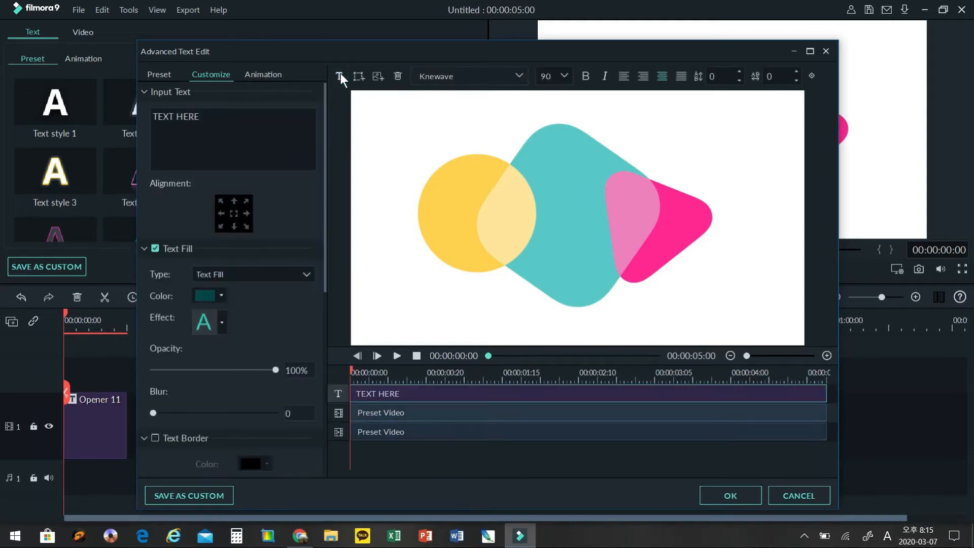
left_click(248, 129)
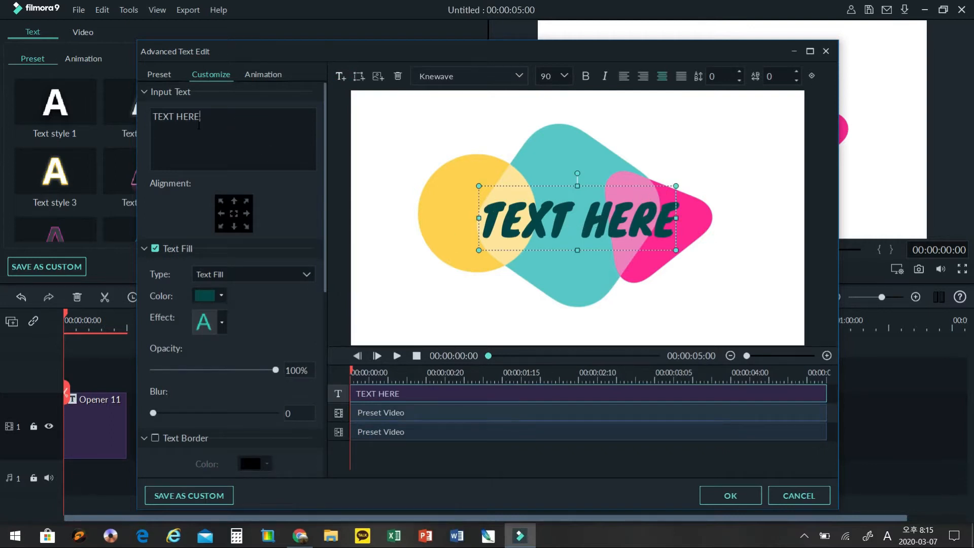
left_click_drag(211, 117, 151, 119)
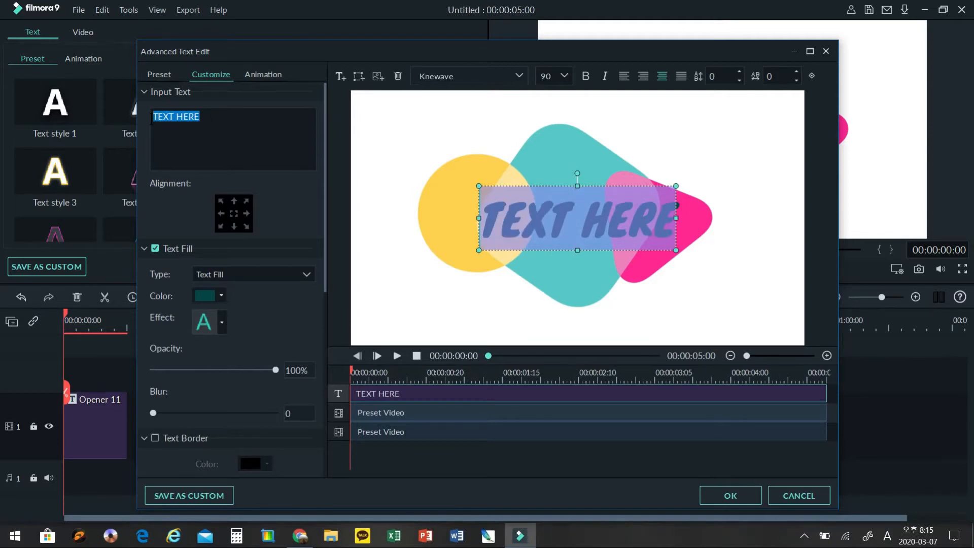
type("Eu")
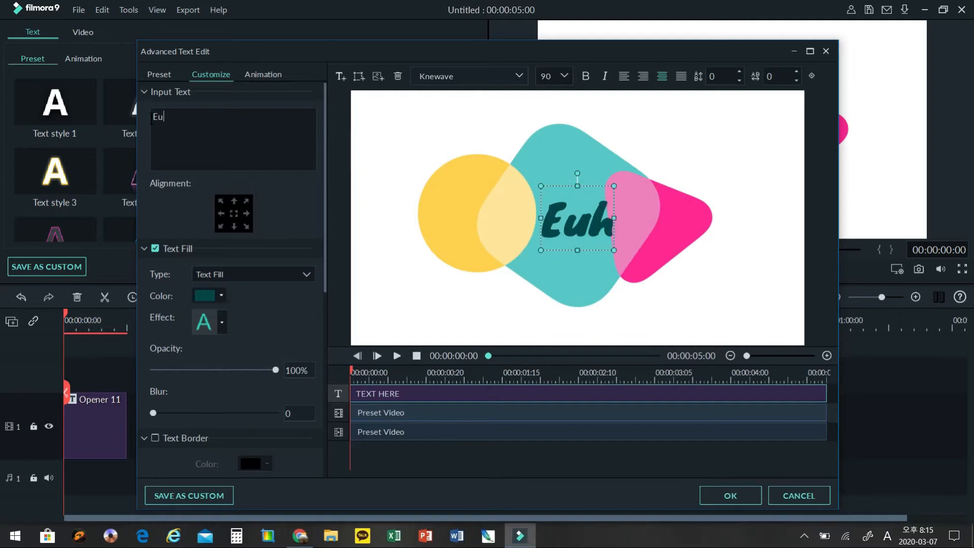
type("hphor")
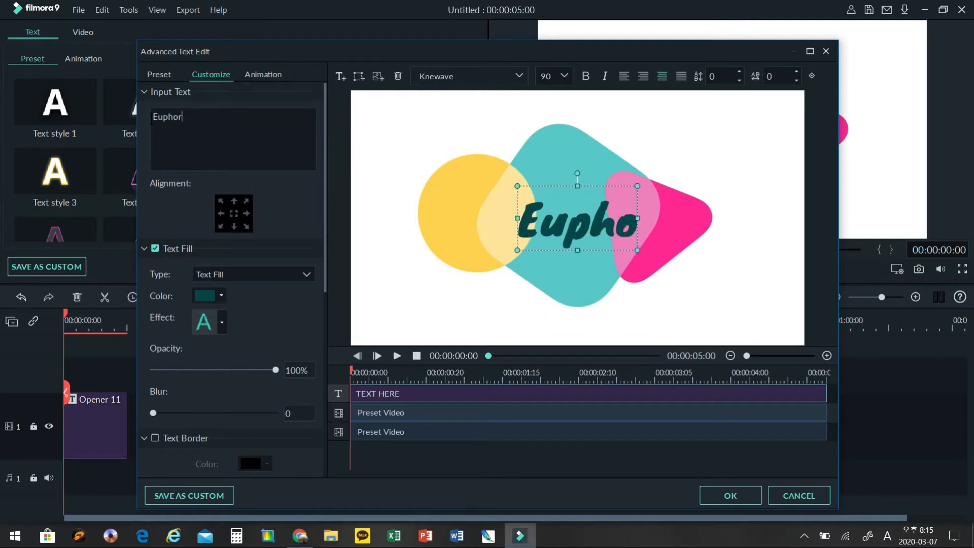
type("ic seoul")
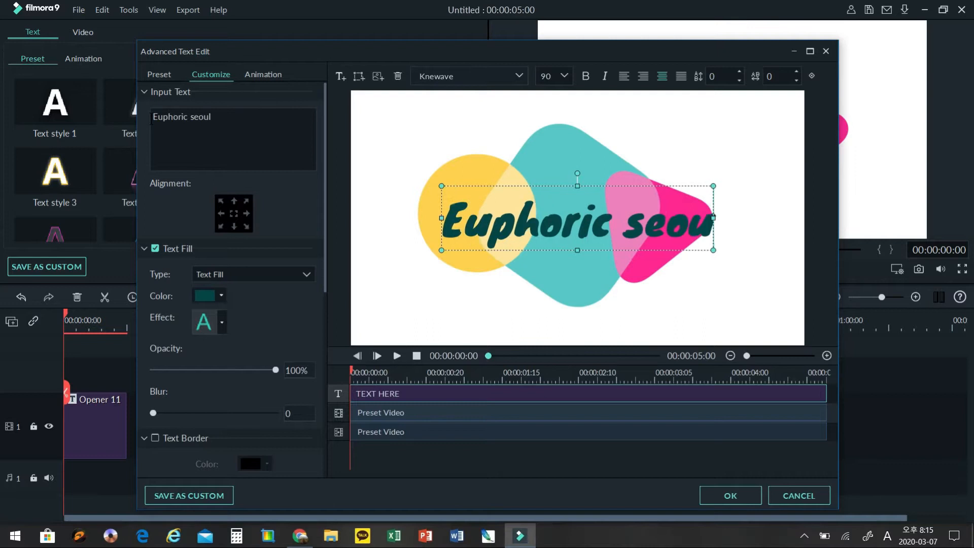
key("BackSpace")
key("BackSpace")
key("BackSpace")
key("BackSpace")
key("BackSpace")
key("BackSpace")
key("BackSpace")
key("BackSpace")
key("BackSpace")
key("BackSpace")
key("BackSpace")
key("BackSpace")
key("BackSpace")
Step: Enter "Welcome to", "Euphoric Seoul" and "Vlogs" on three separate lines in the new text box
type("Welcome to")
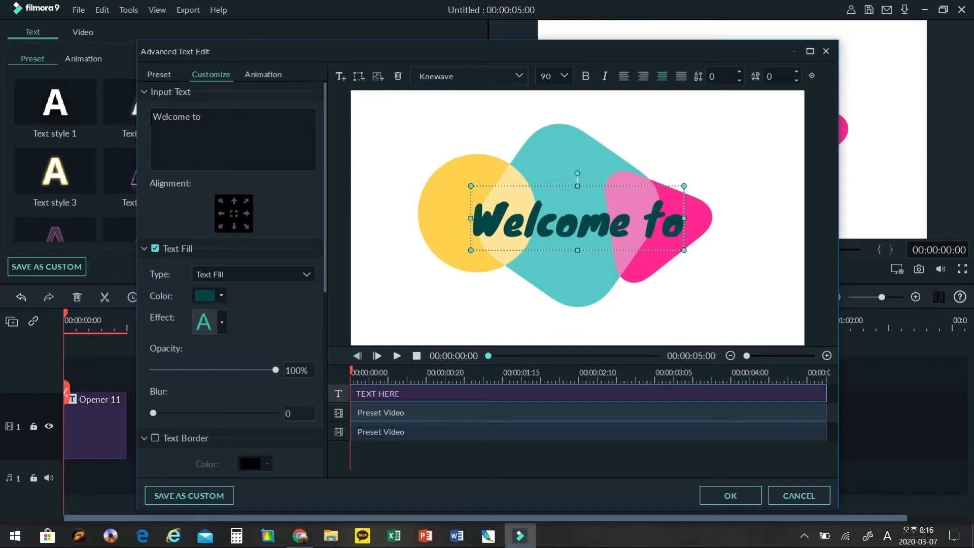
key("Return")
type("E")
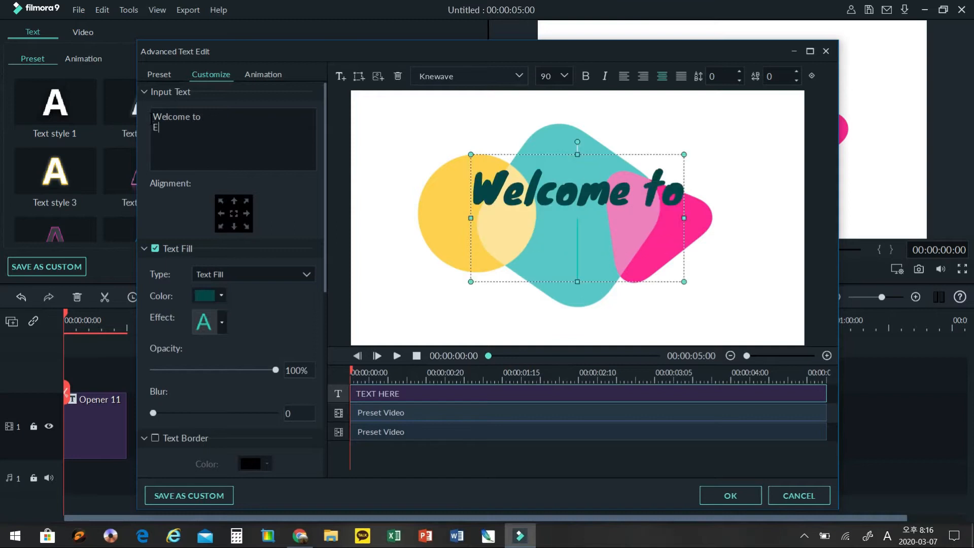
type("uphori")
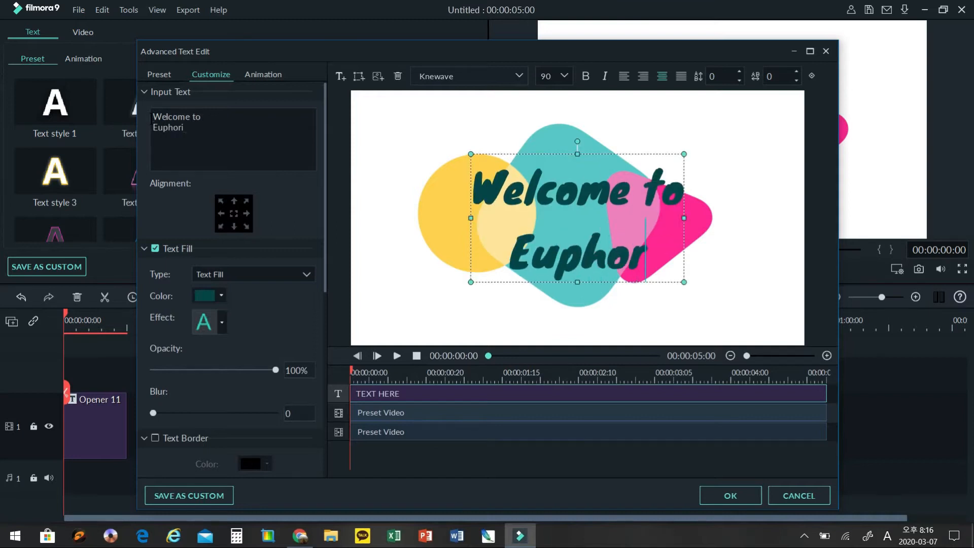
type("c Seoul")
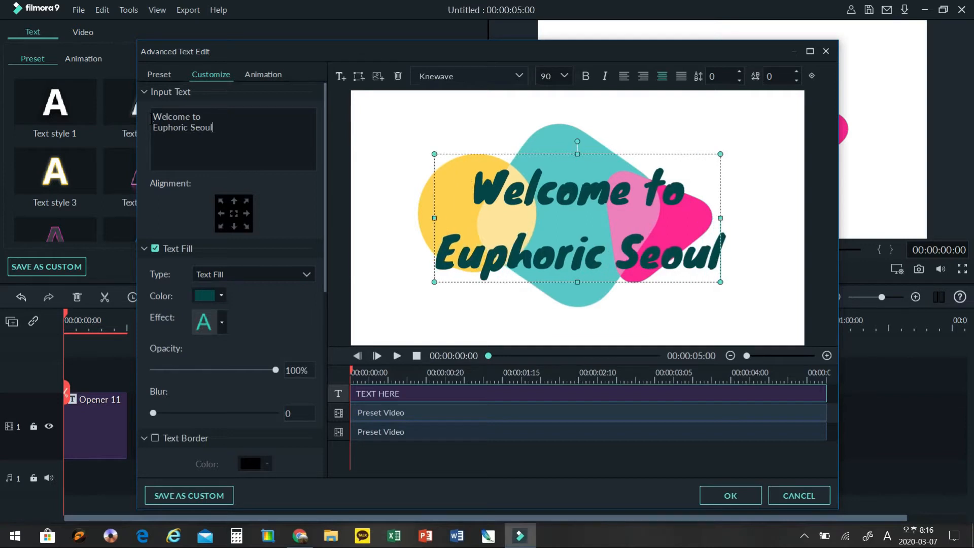
key("Return")
type("Vlogs")
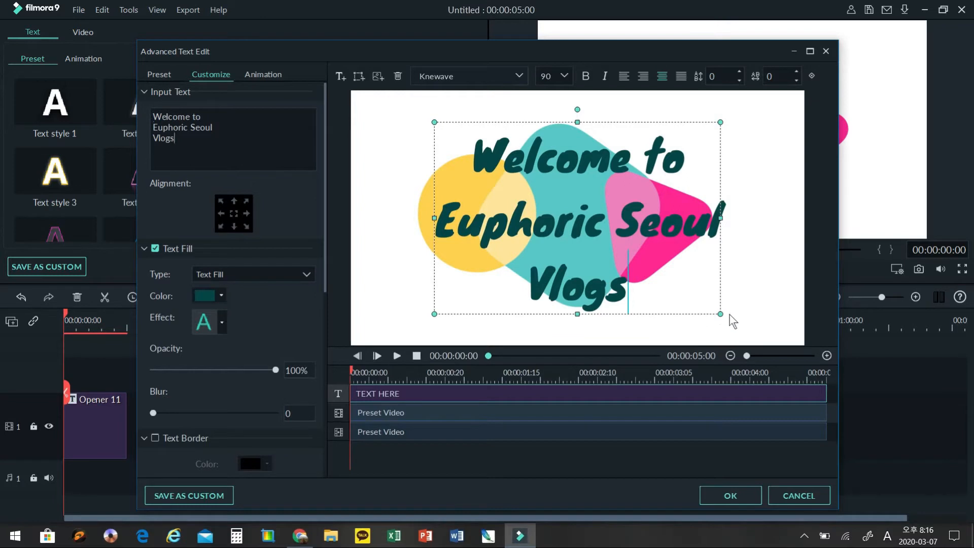
Step: Shrink the three-line text box and reposition it over the middle of the coloured shapes
left_click_drag(719, 310, 632, 255)
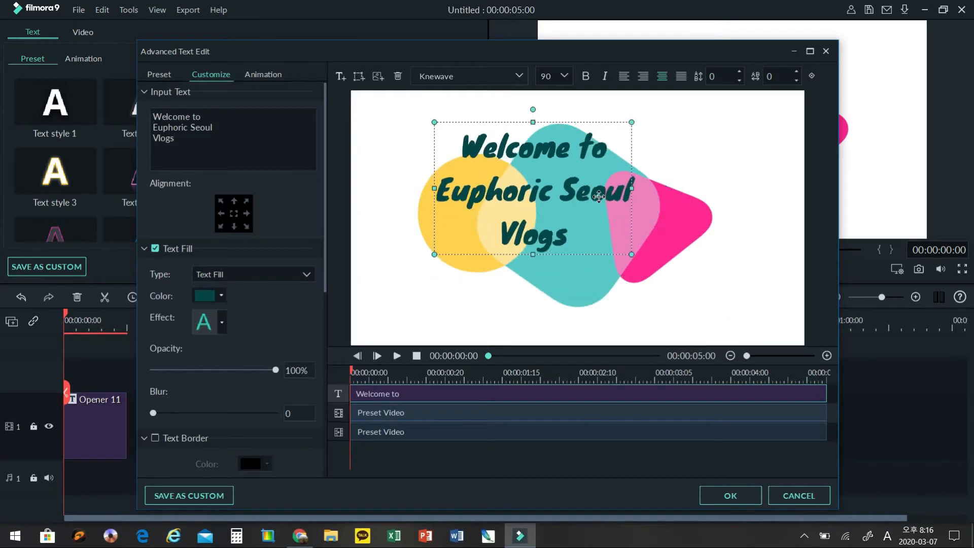
left_click_drag(590, 192, 615, 188)
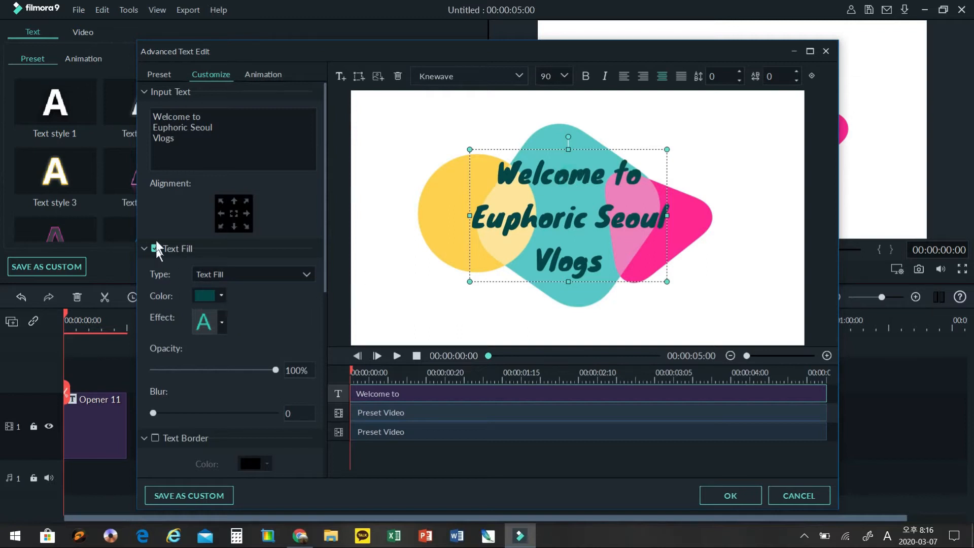
Step: Set the fill of the three-line title text to the custom yellow #ffff22
left_click(221, 296)
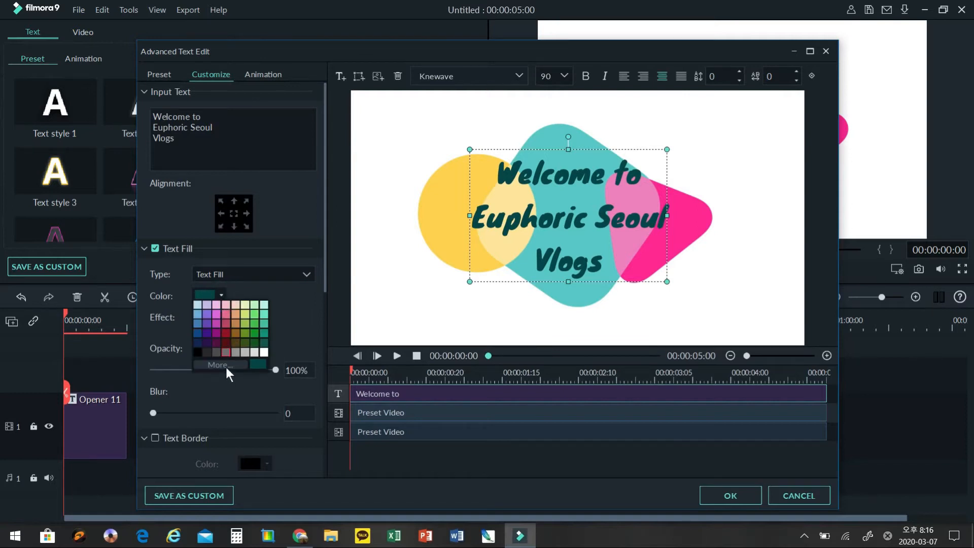
left_click(226, 366)
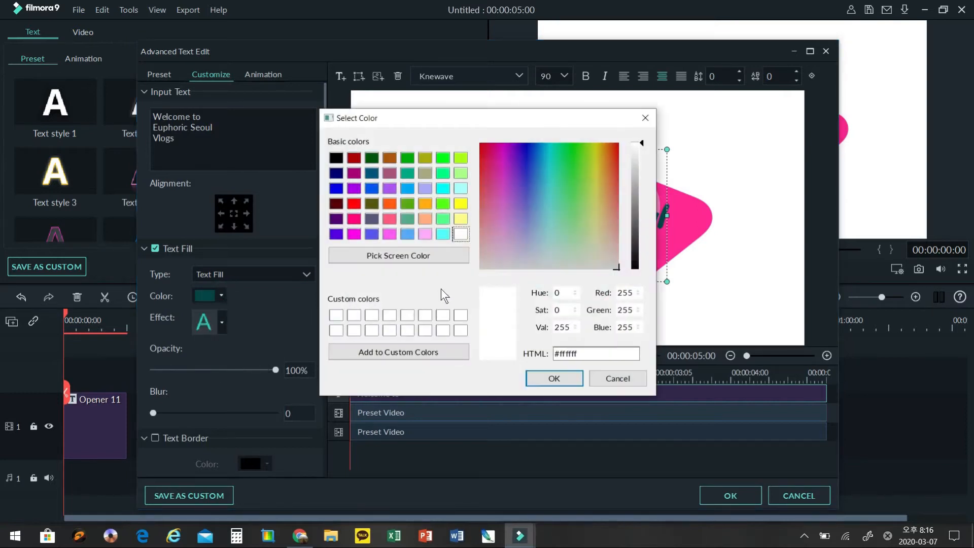
left_click(595, 161)
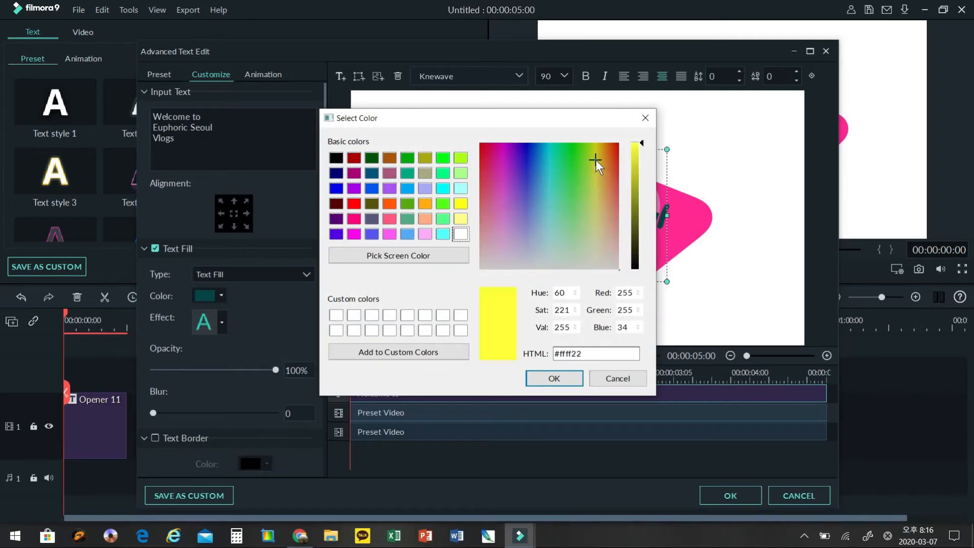
left_click(549, 377)
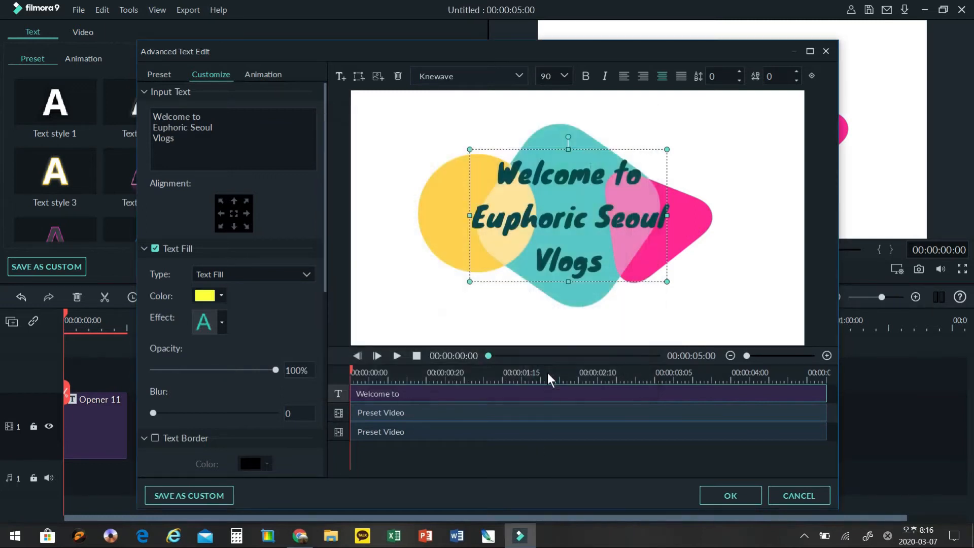
Step: Recolour the title text dark blue, then shrink it and recentre it over the coloured shapes
left_click(220, 295)
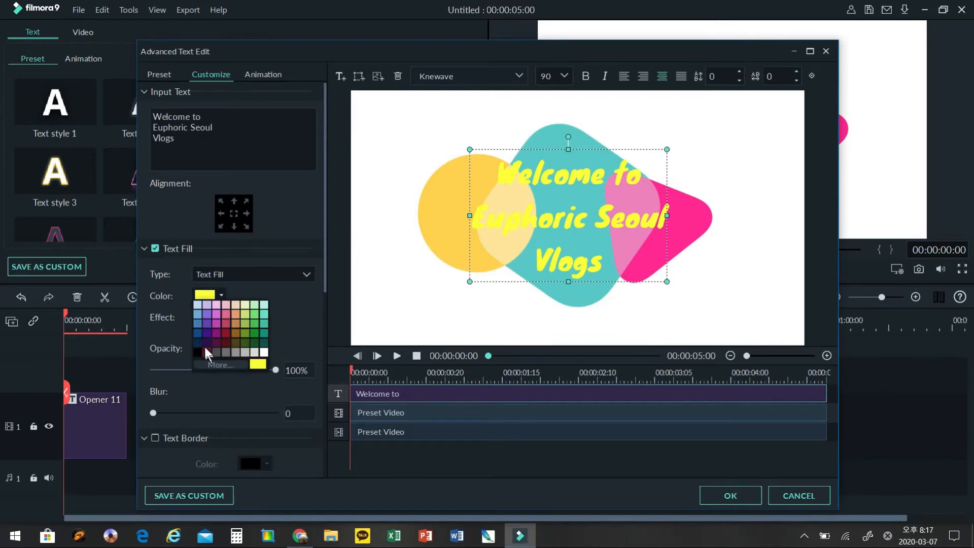
left_click(197, 334)
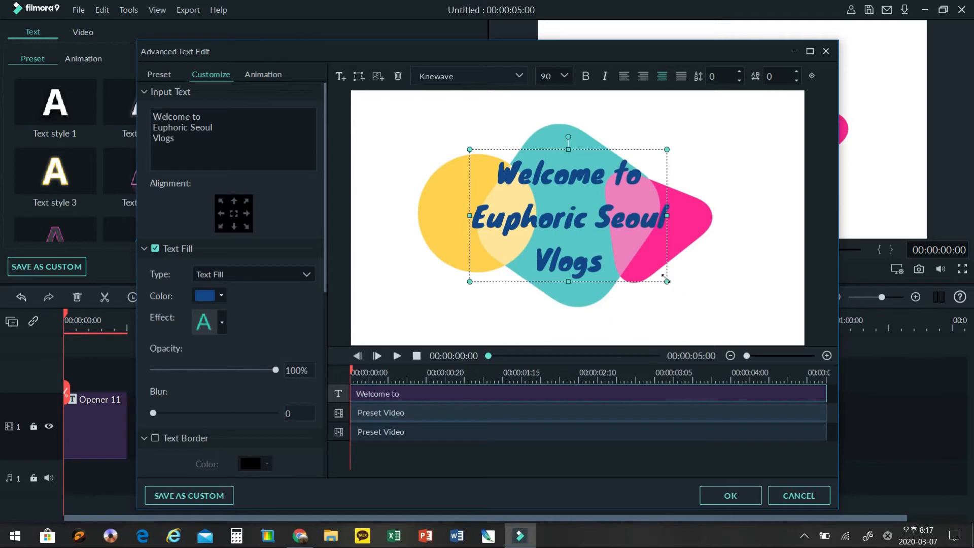
left_click_drag(665, 278, 637, 264)
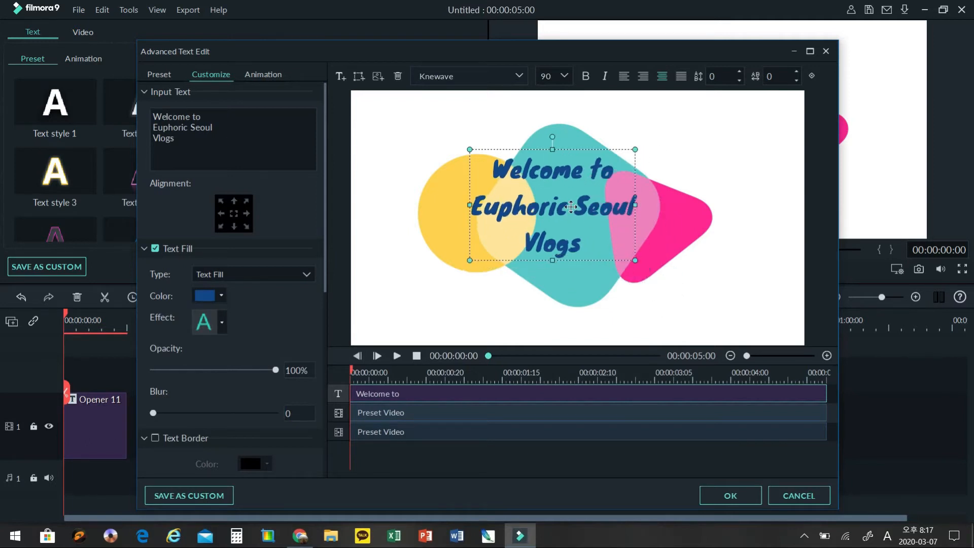
left_click_drag(586, 223, 600, 234)
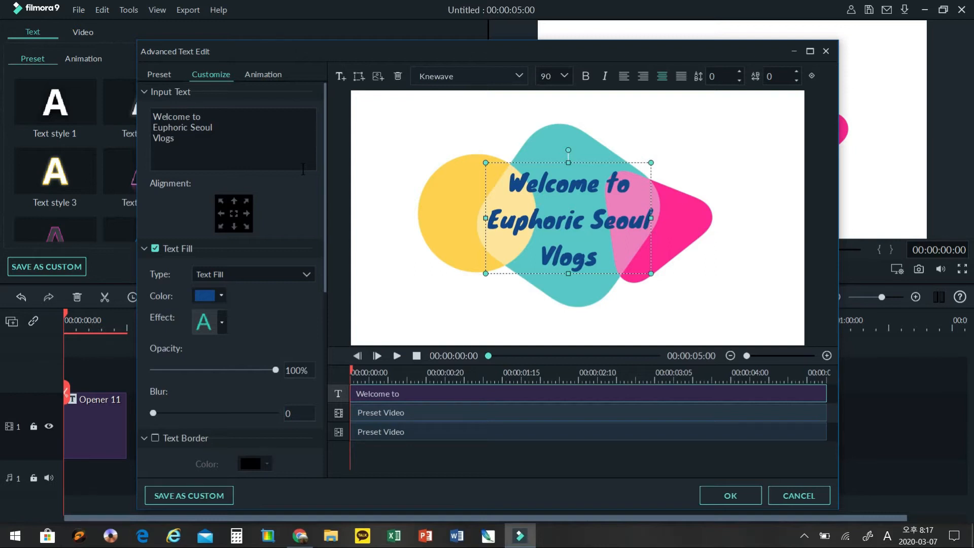
Step: Apply the Type Writer animation to the title text and accept the advanced text edits
left_click(261, 74)
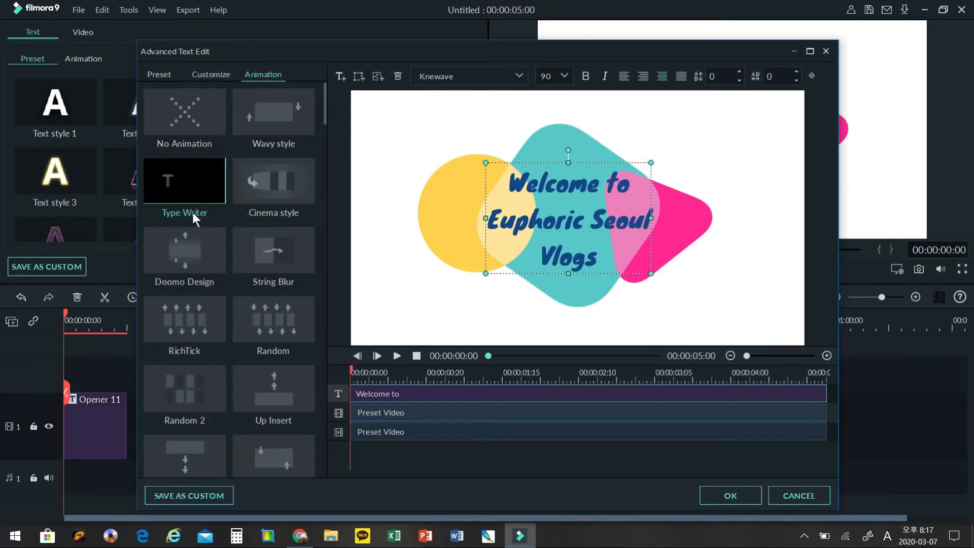
left_click(195, 190)
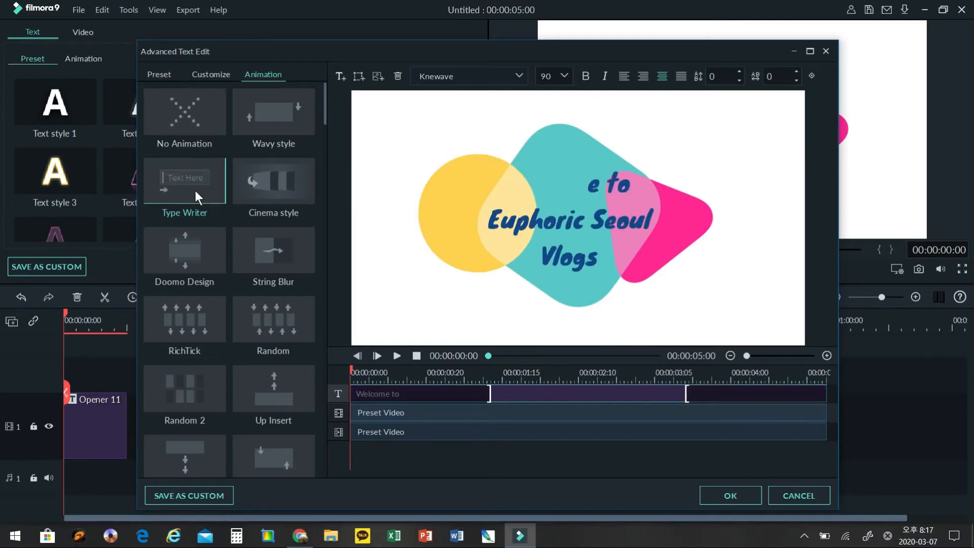
left_click(736, 501)
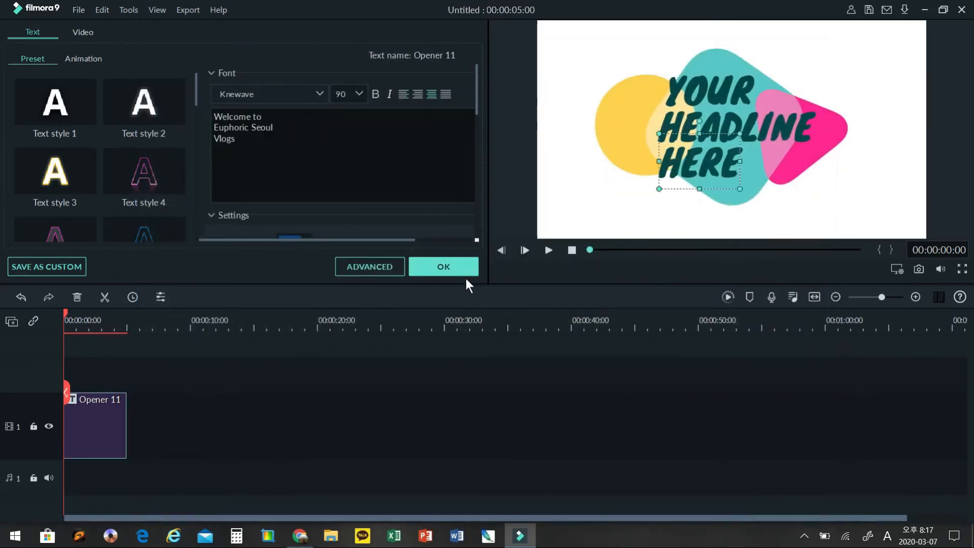
Step: Accept the Opener 11 text settings with the font and size unchanged, and play back the title
left_click(318, 94)
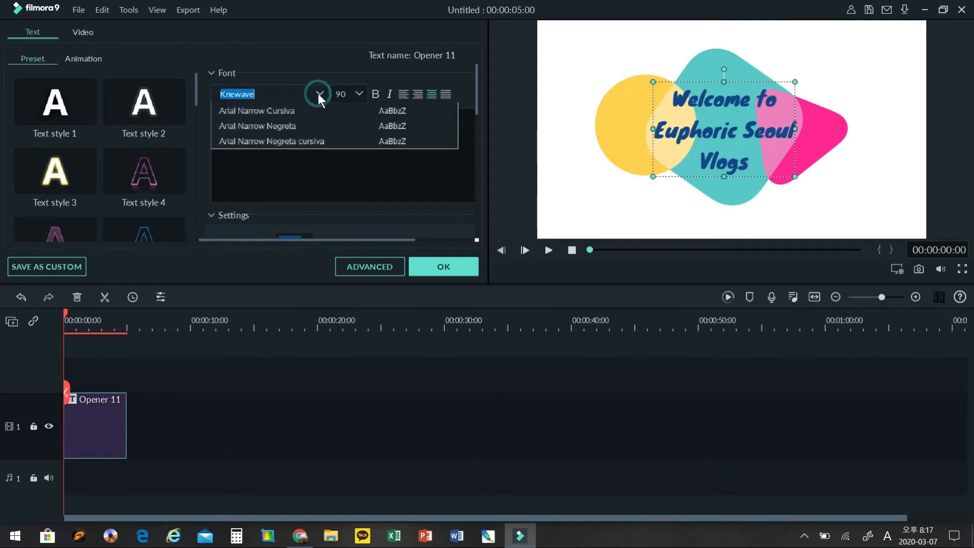
left_click(357, 91)
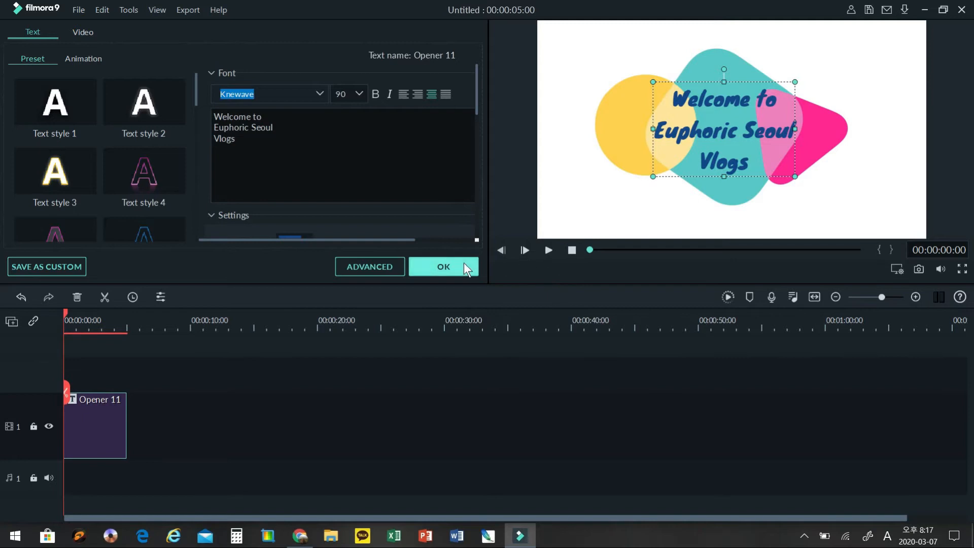
left_click(434, 266)
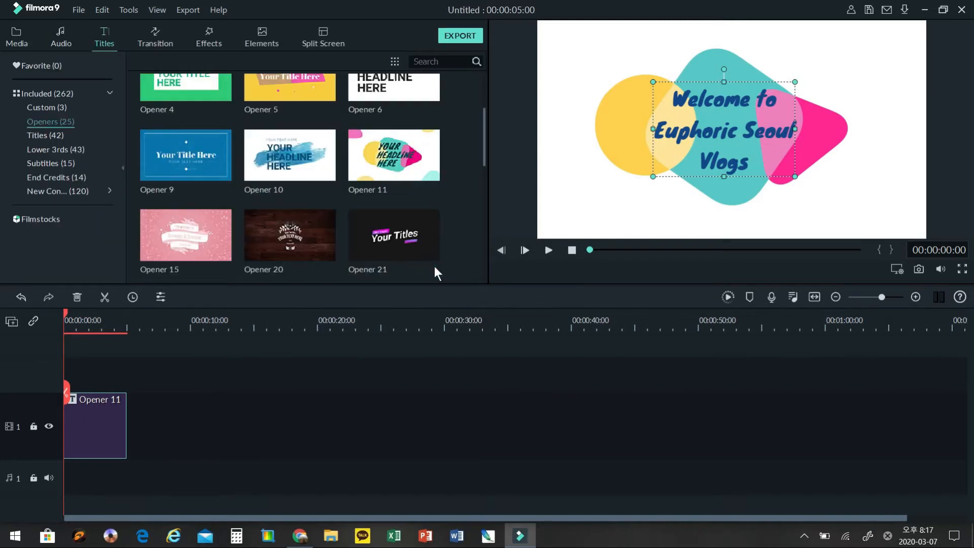
left_click(549, 250)
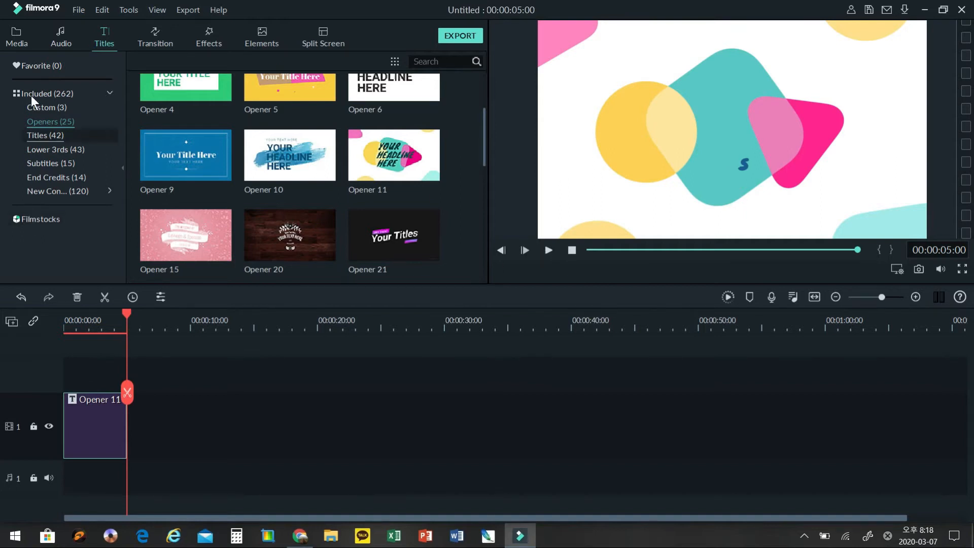
Step: Preview the included track "Always Dreaming - Same Town Forever" and add it to the audio track at the start of the timeline
left_click(66, 42)
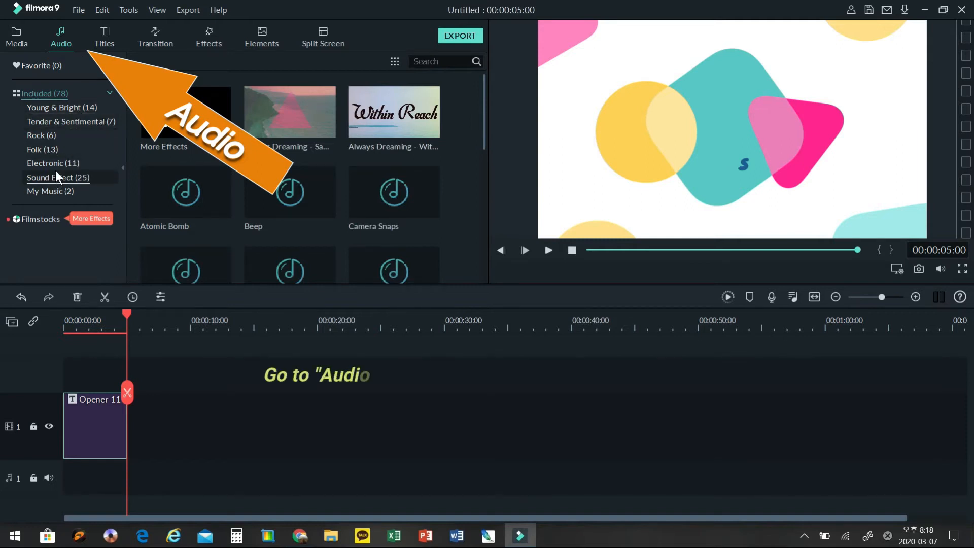
mouse_move(325, 138)
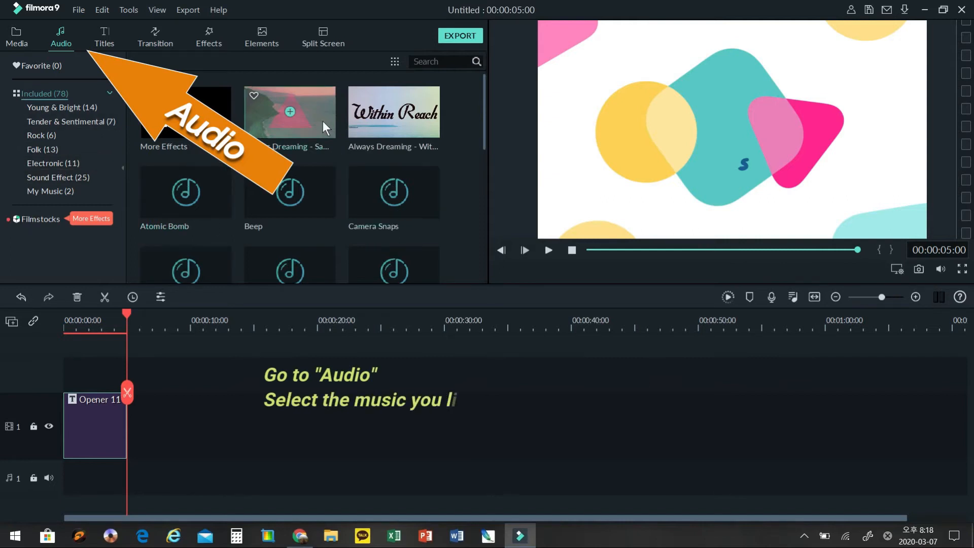
left_click(313, 128)
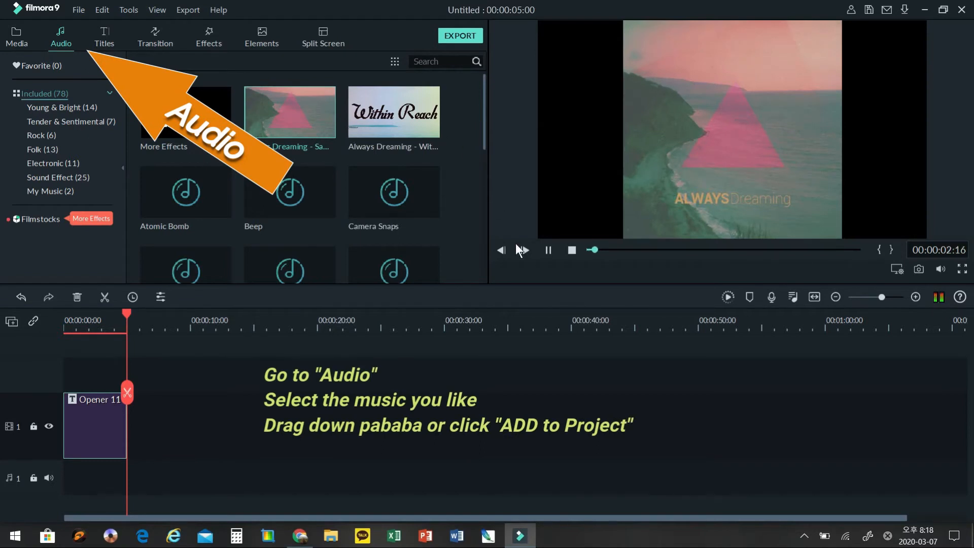
left_click(546, 247)
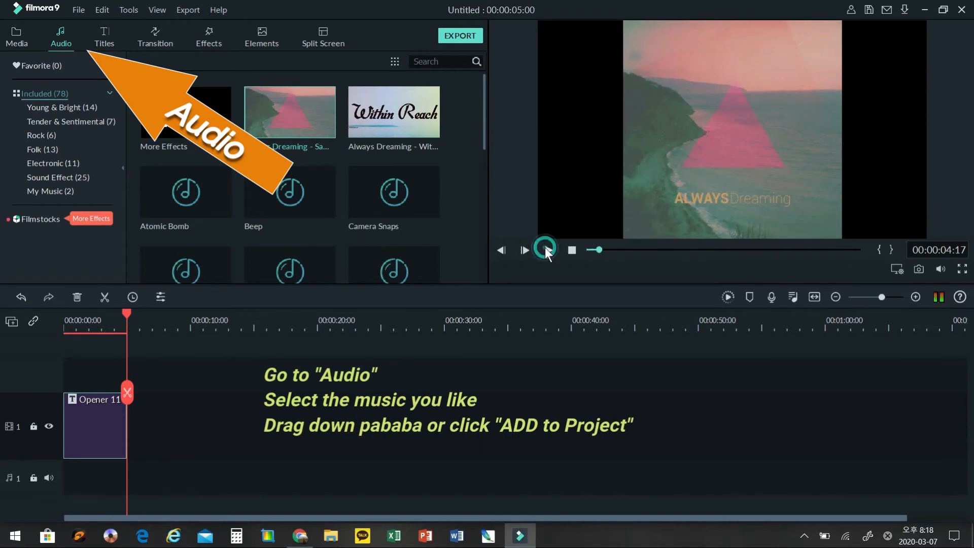
left_click_drag(127, 309, 59, 307)
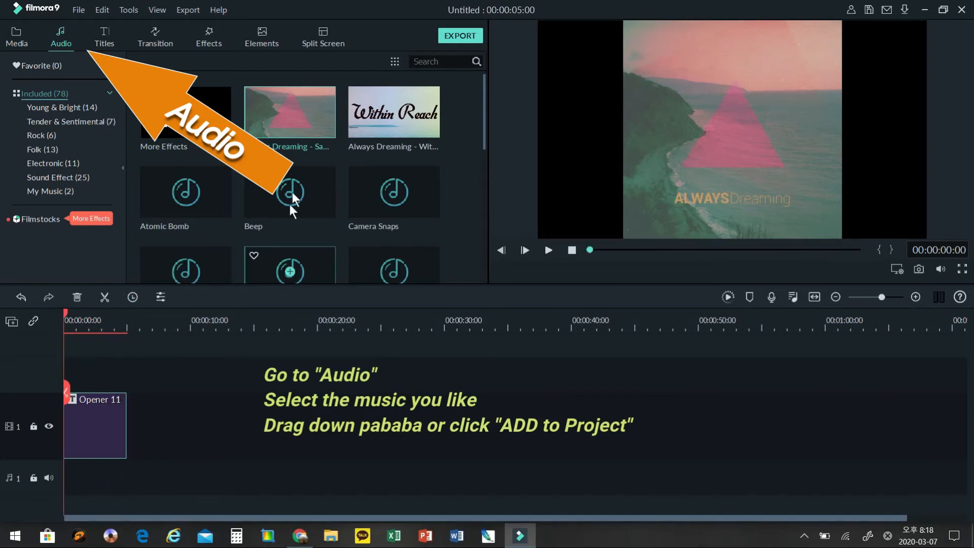
left_click(291, 112)
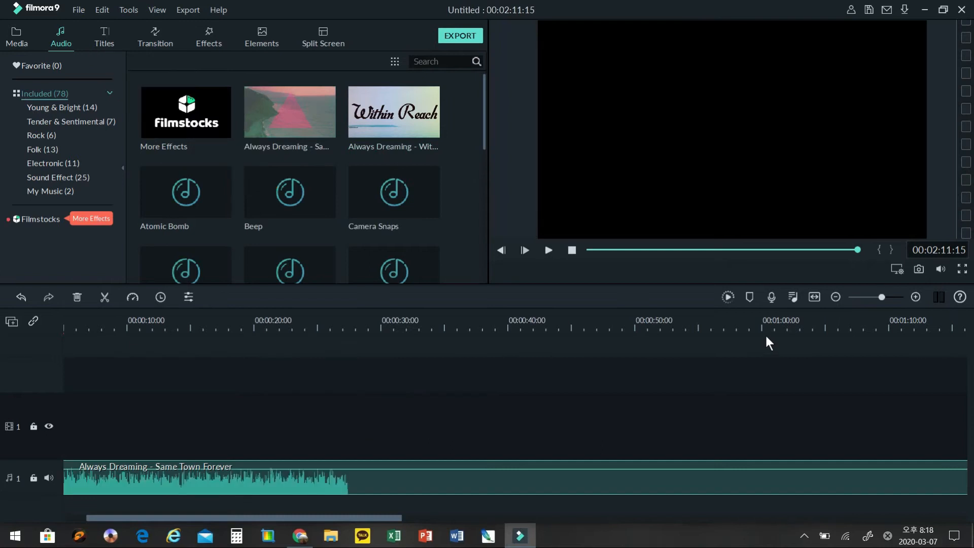
Step: Play back the opener together with the music from the start of the timeline
left_click(818, 326)
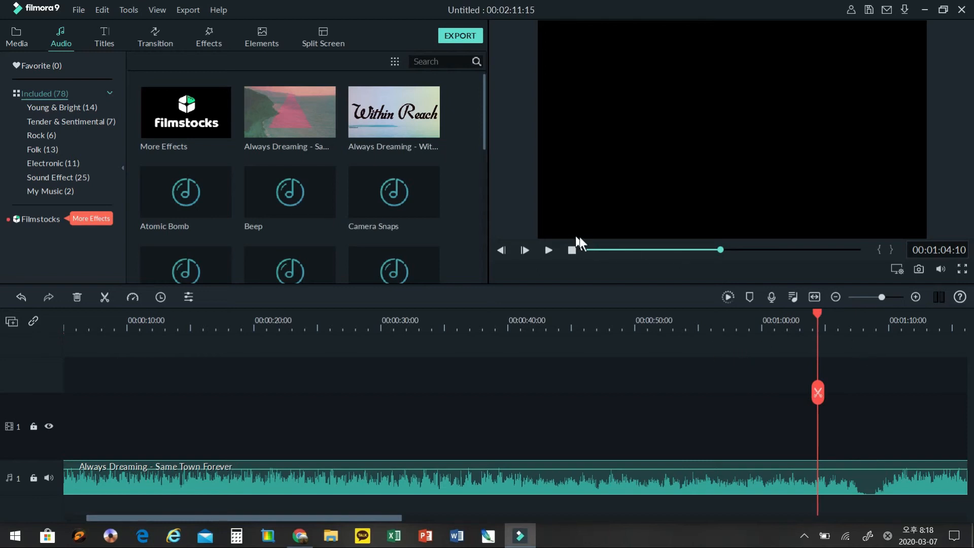
left_click(588, 248)
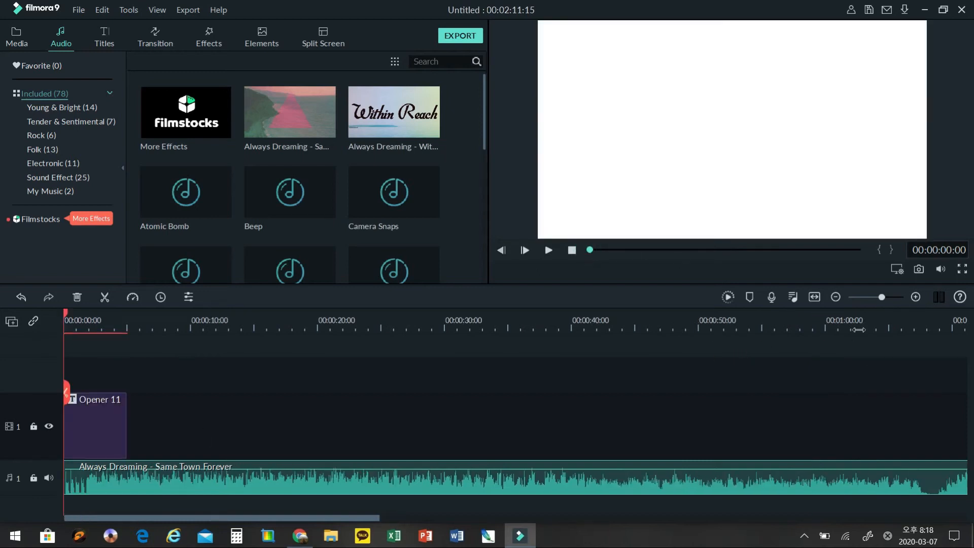
left_click_drag(859, 328, 584, 333)
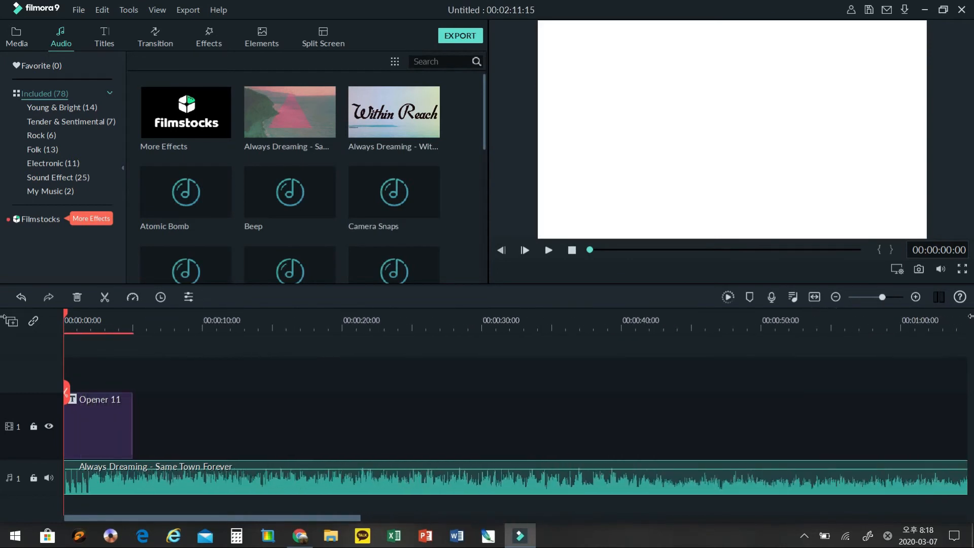
left_click_drag(289, 325, 446, 323)
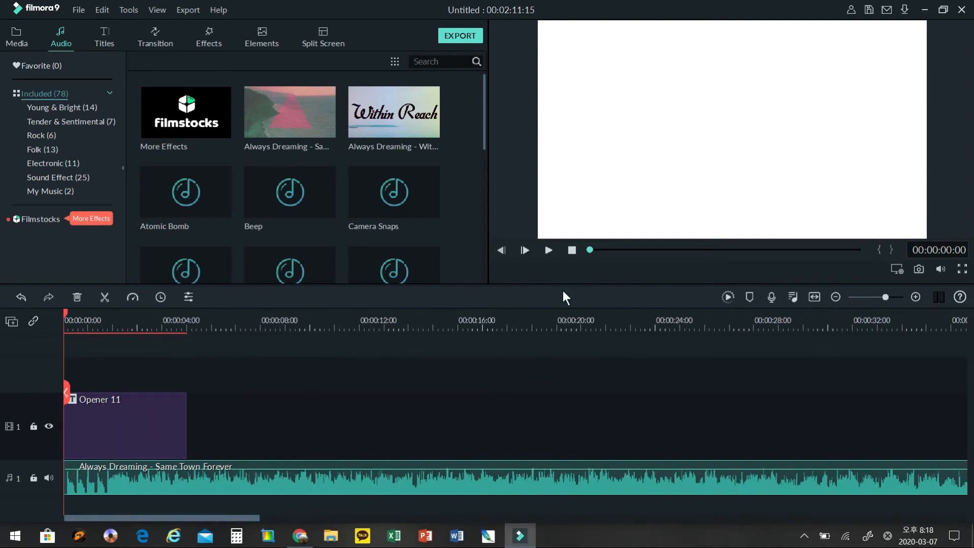
left_click(546, 250)
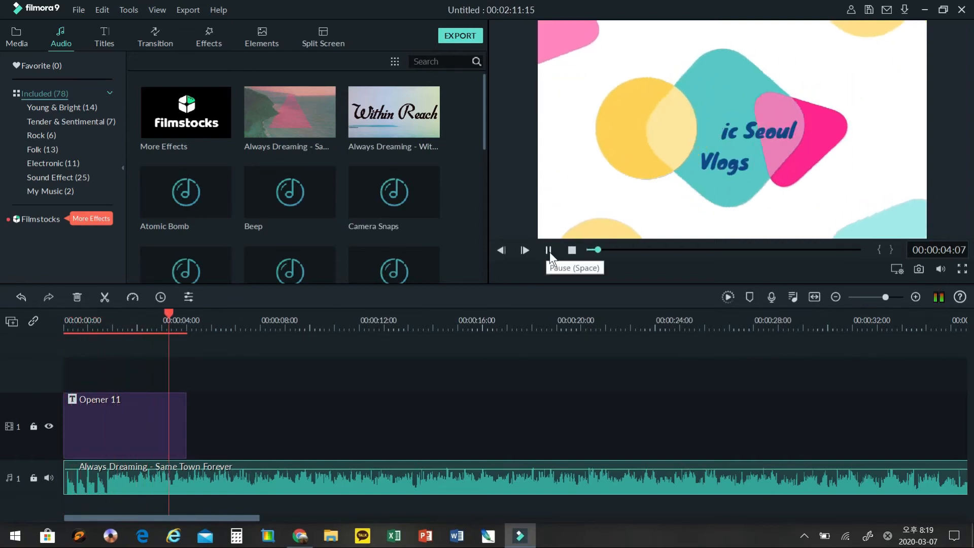
left_click(548, 250)
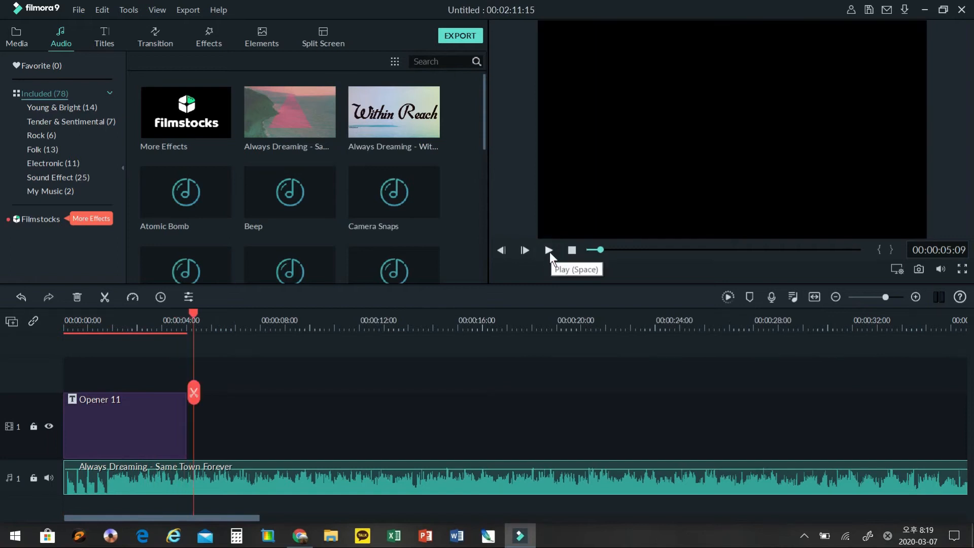
left_click(587, 248)
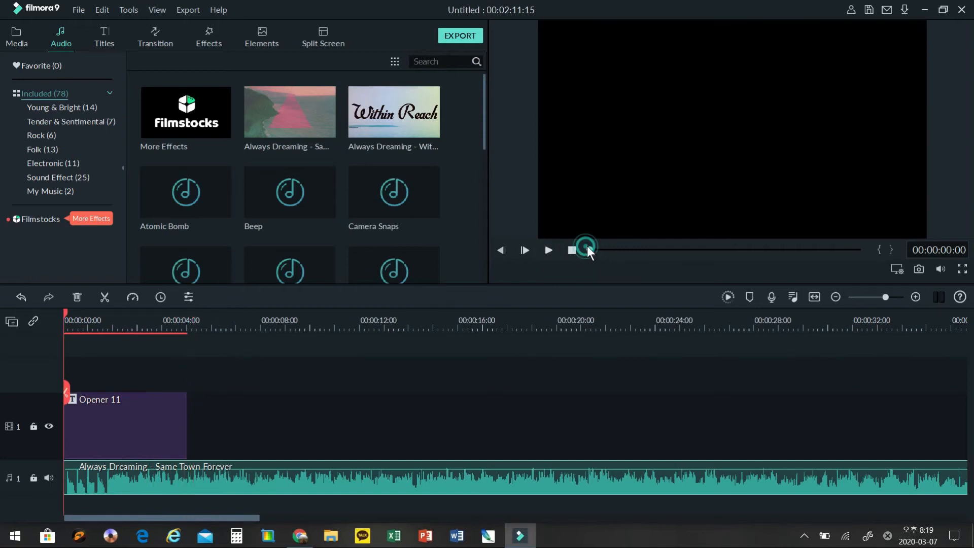
left_click(548, 250)
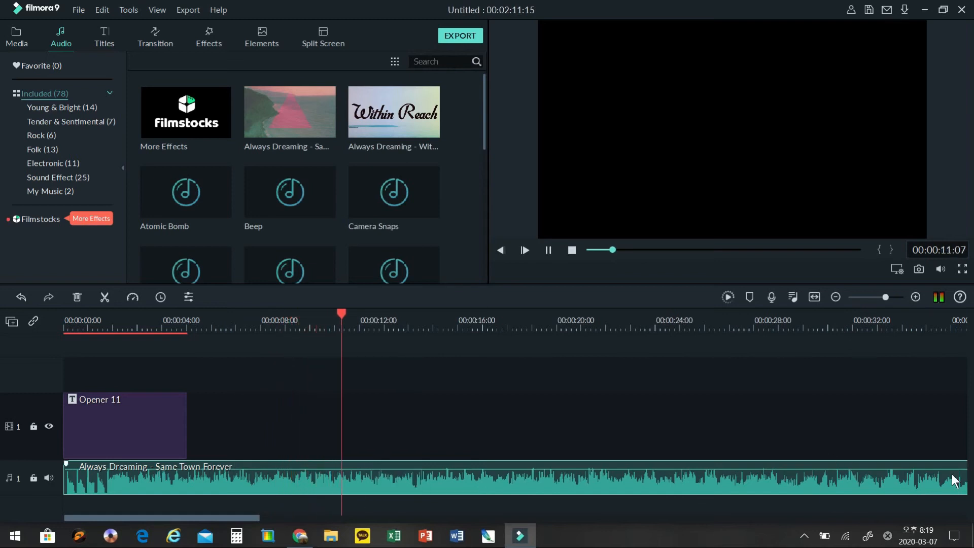
left_click(549, 251)
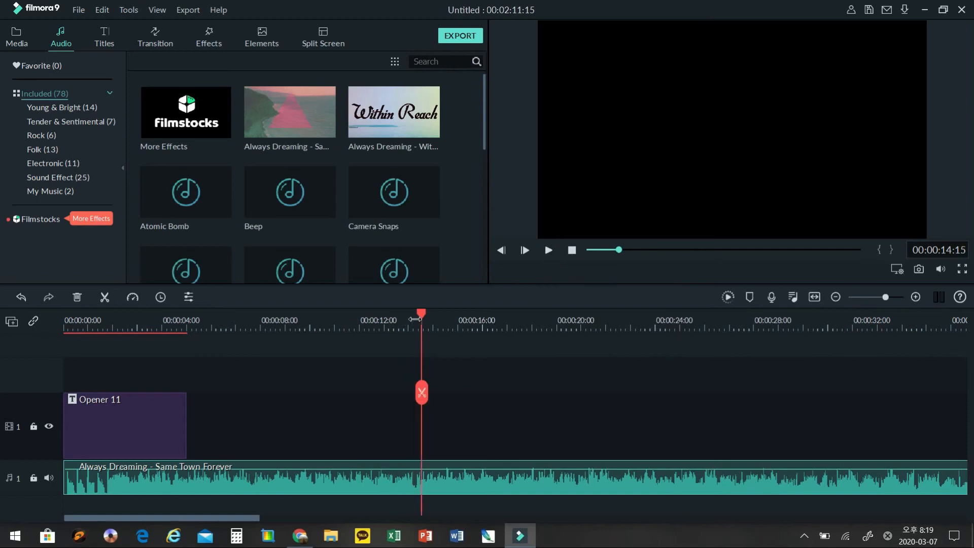
Step: Split the music at 00:00:05:01, the end of Opener 11, delete the remainder, and replay the project from the start
left_click_drag(422, 315, 188, 375)
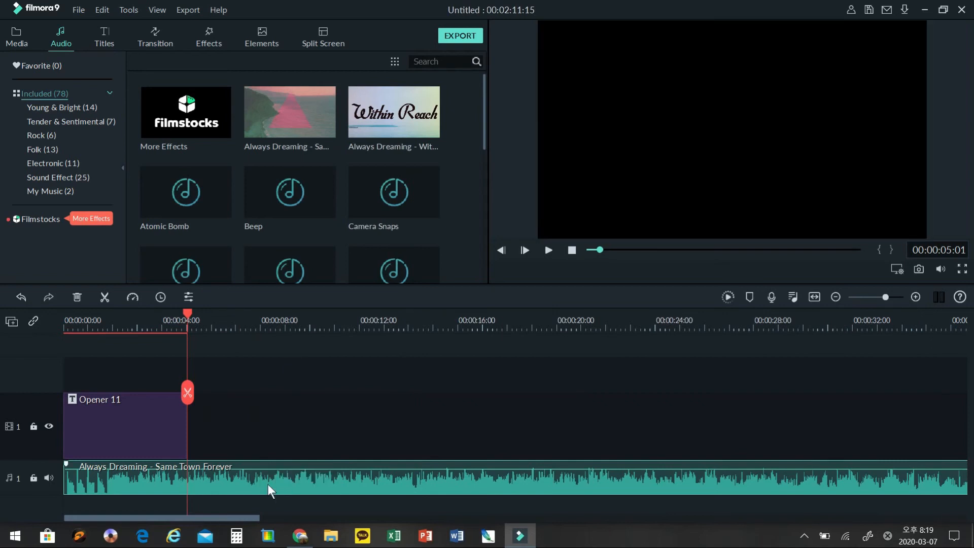
left_click(187, 393)
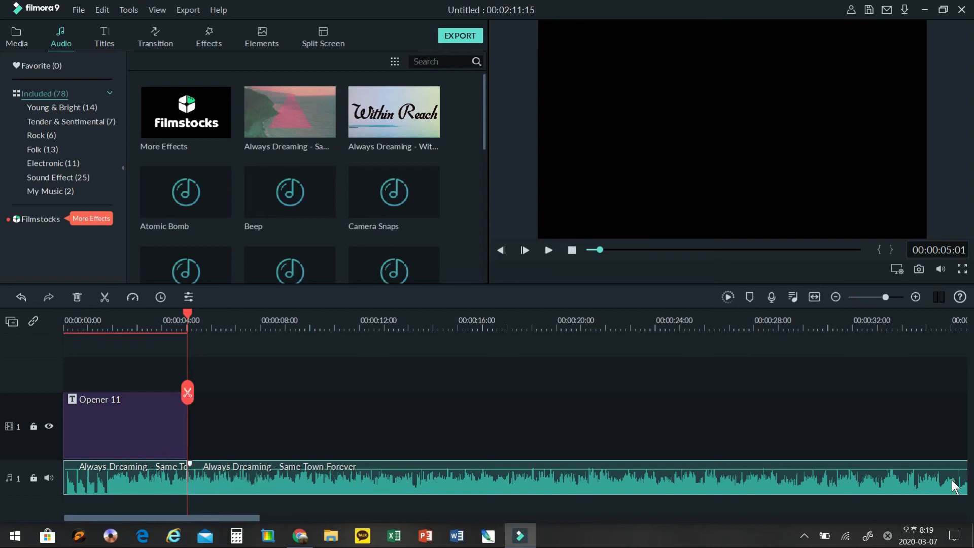
left_click(77, 296)
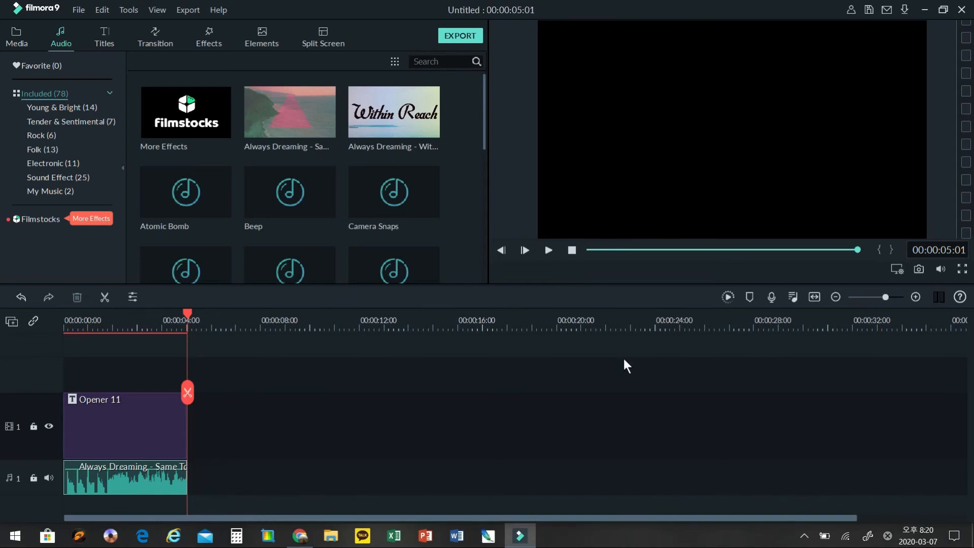
left_click(588, 248)
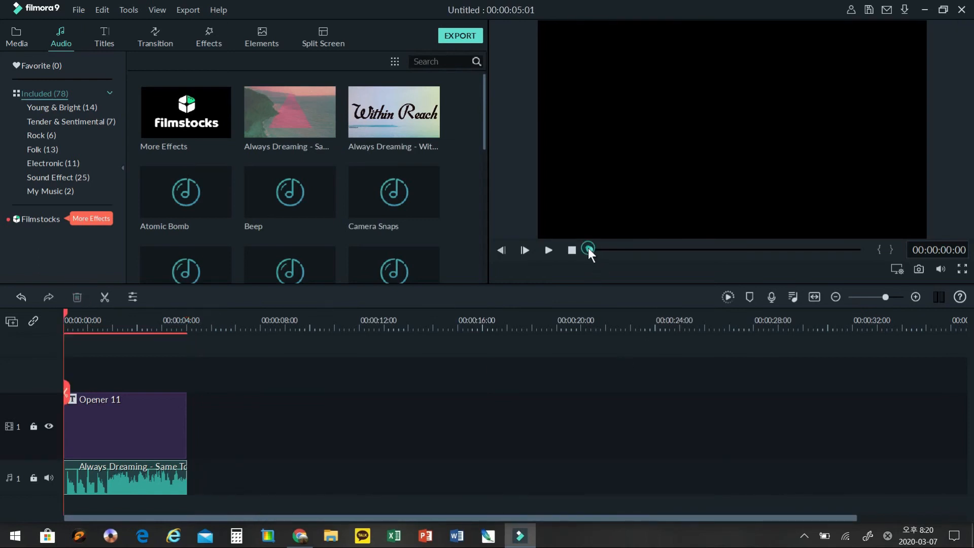
left_click(549, 251)
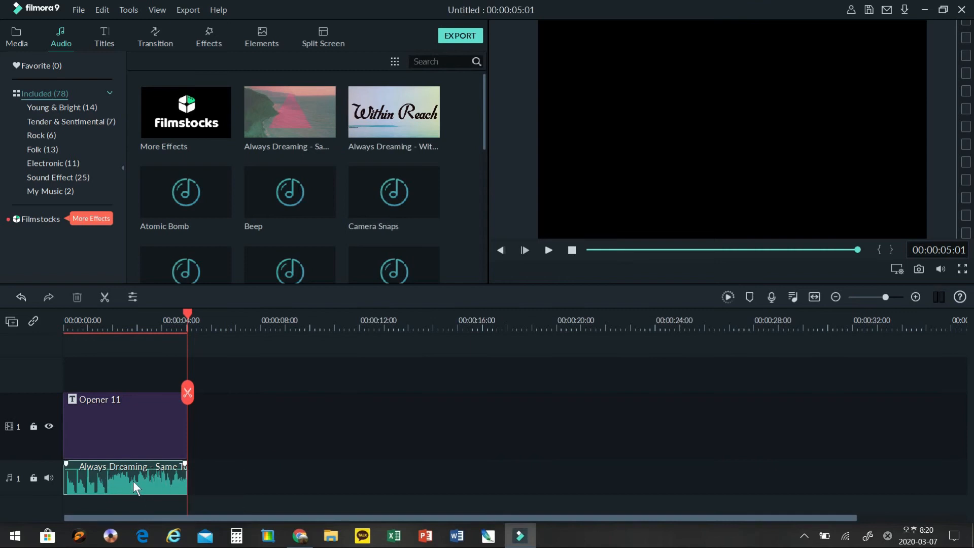
scroll(412, 201, "down", 10)
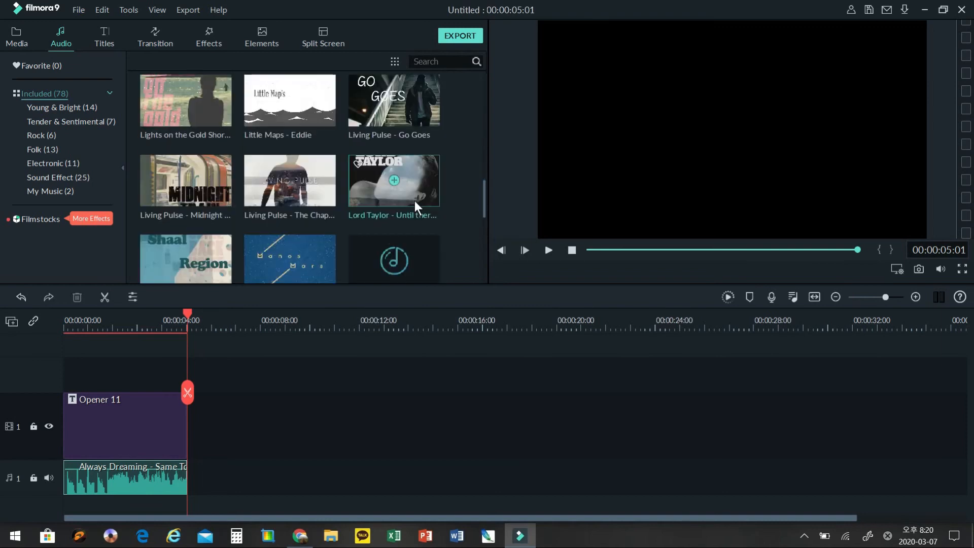
scroll(313, 199, "up", 10)
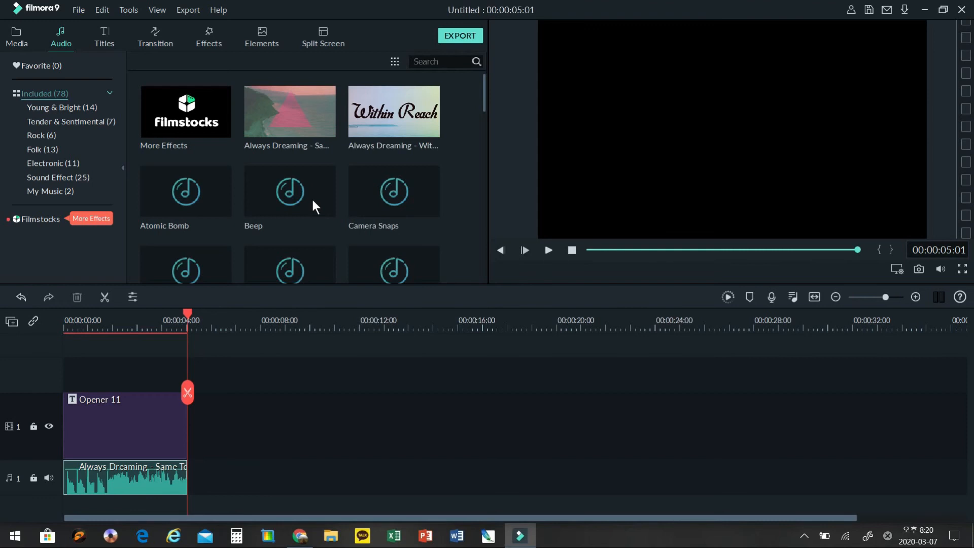
Step: Render the timeline preview and play the rendered intro from the beginning
left_click(726, 296)
left_click(590, 250)
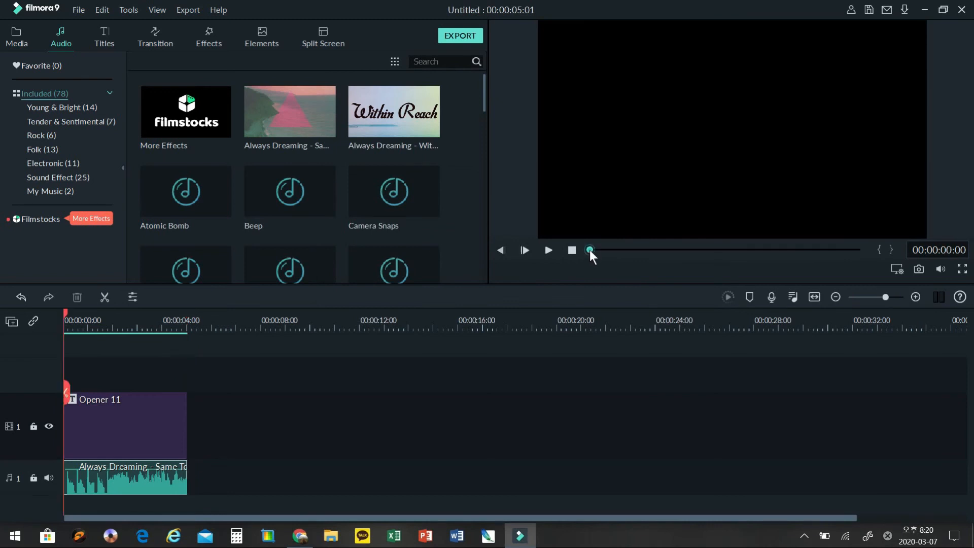
left_click(546, 250)
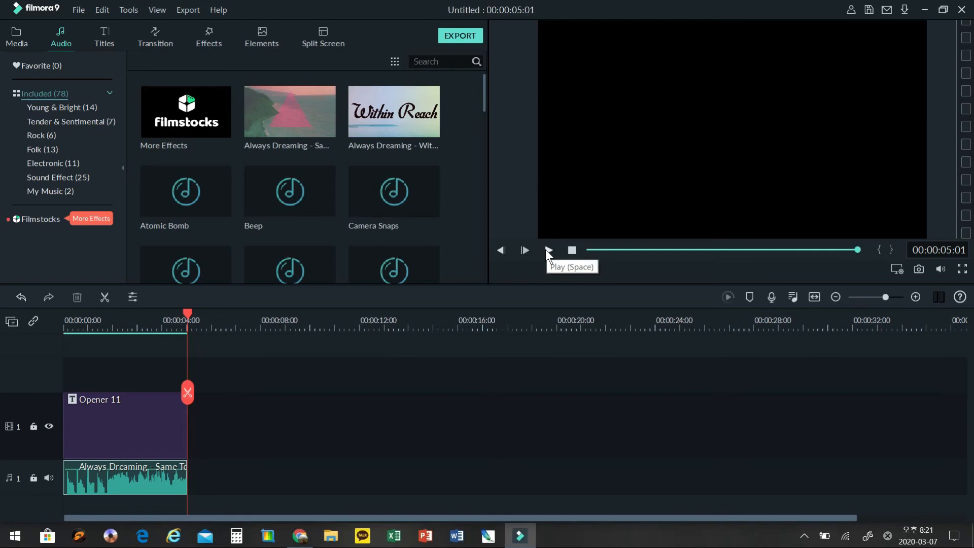
Step: Export the project to the computer as an AVI file named "Basic Intro", keeping the 1920x1080 resolution and the preset save folder
left_click(458, 34)
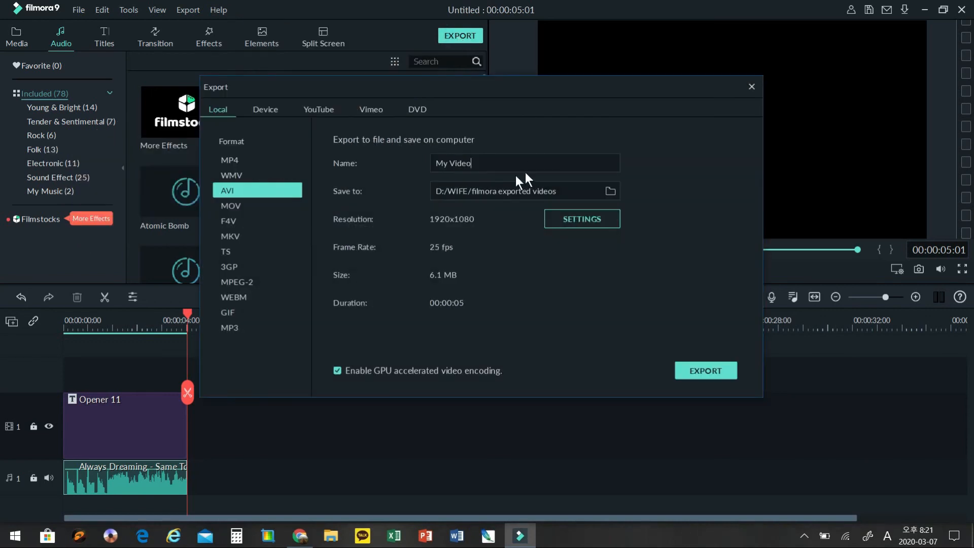
left_click(482, 165)
key("BackSpace")
type("basic Intro")
key("BackSpace")
key("BackSpace")
key("BackSpace")
key("BackSpace")
type("Intro")
left_click(710, 371)
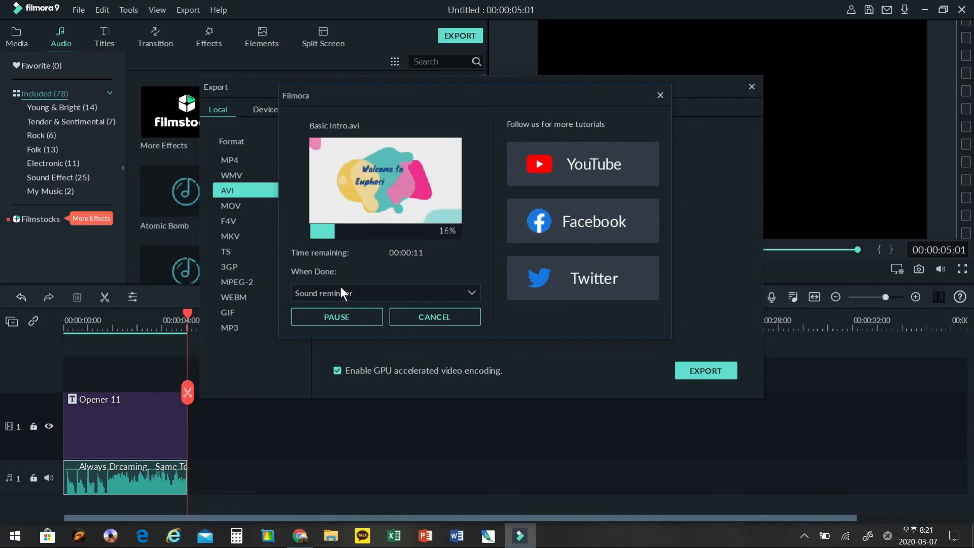
Step: Check the completion options, keep "Sound reminder", and close the export progress and Export windows once rendering is complete
left_click(381, 293)
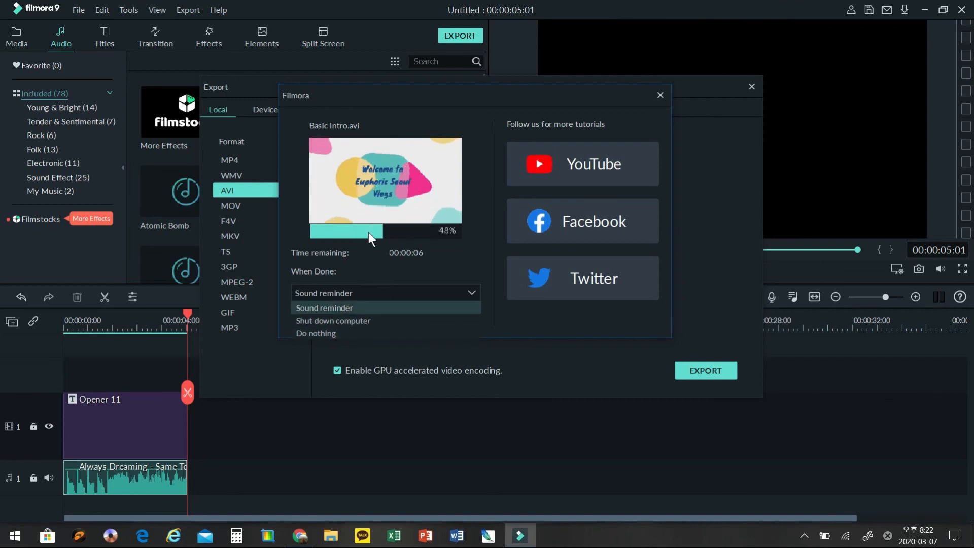
left_click(404, 289)
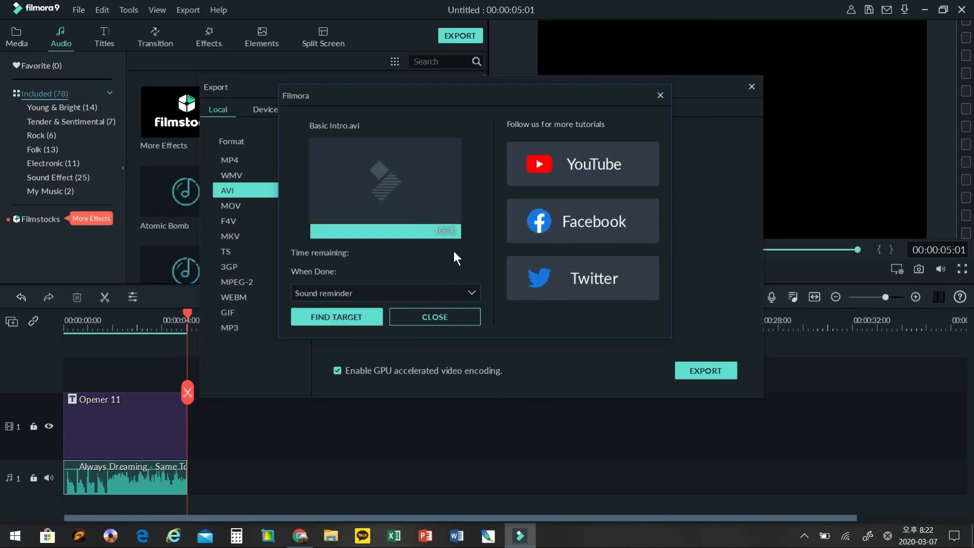
left_click(657, 90)
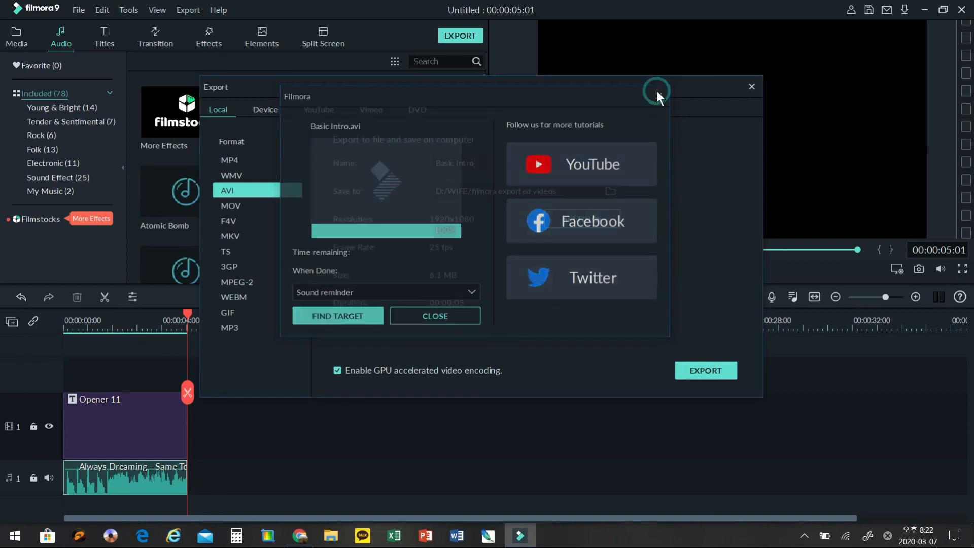
left_click(751, 88)
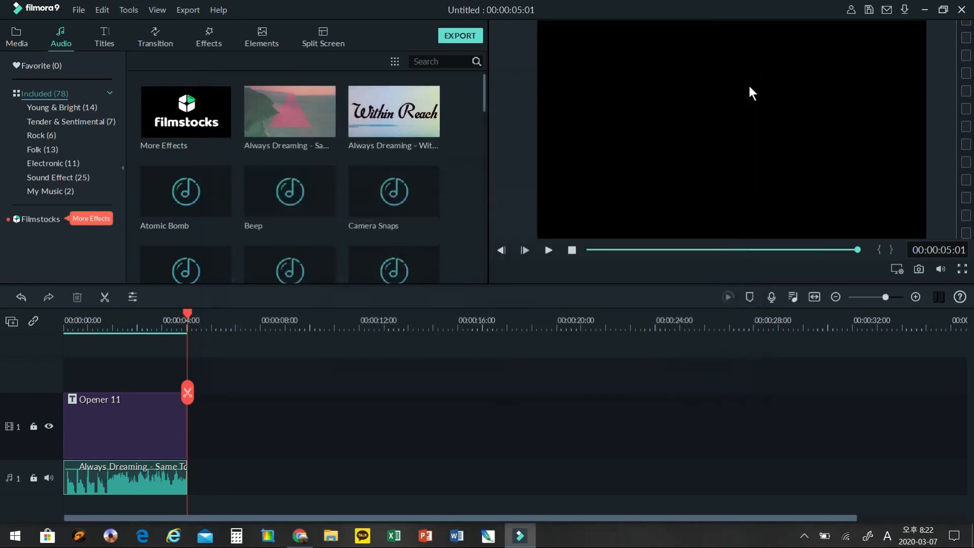